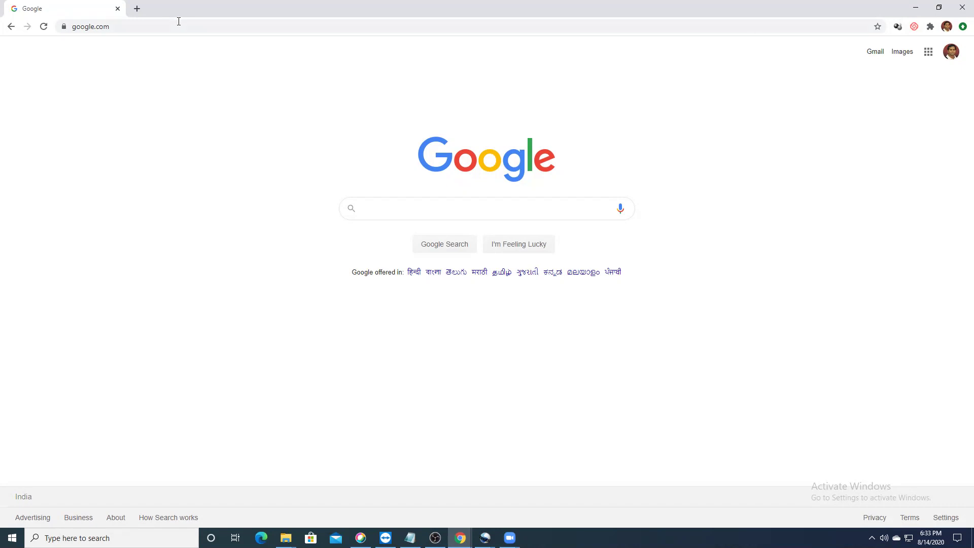
# Search Google for 'office 365' and open the 'Office 365 Login | Microsoft Office' result.
pyautogui.click(412, 209)
pyautogui.write('office 365')
pyautogui.press('Return')
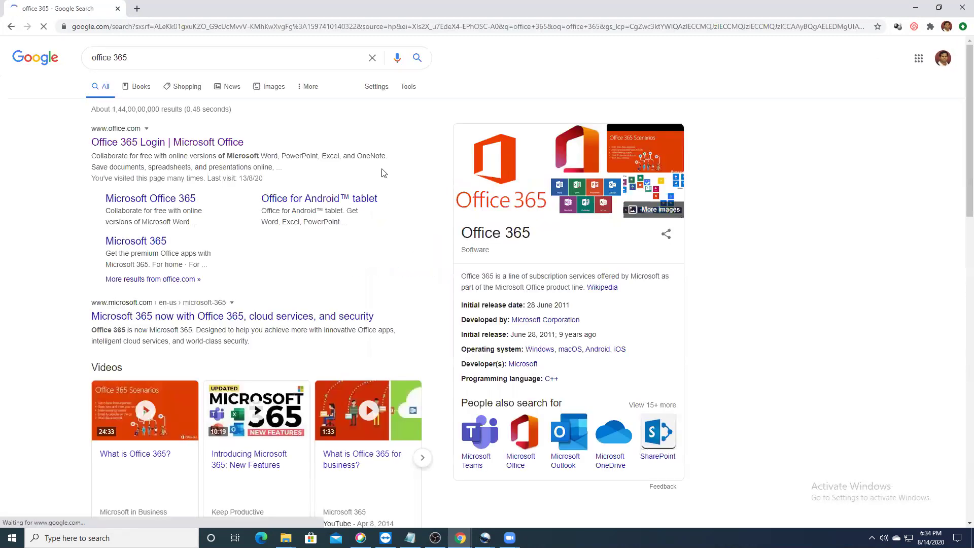
pyautogui.click(157, 144)
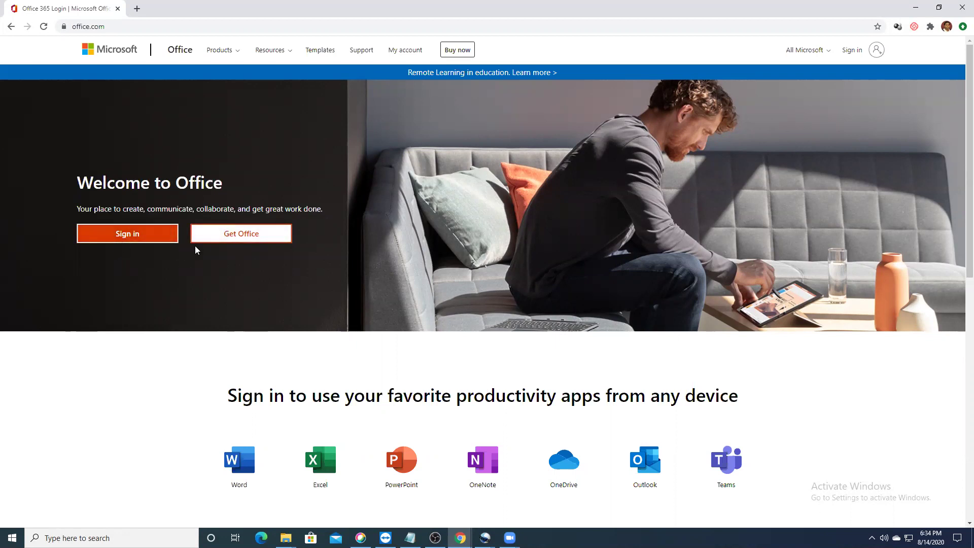
# Open Get Office and compare the business and home Microsoft 365 plans, ending on home plans.
pyautogui.click(248, 238)
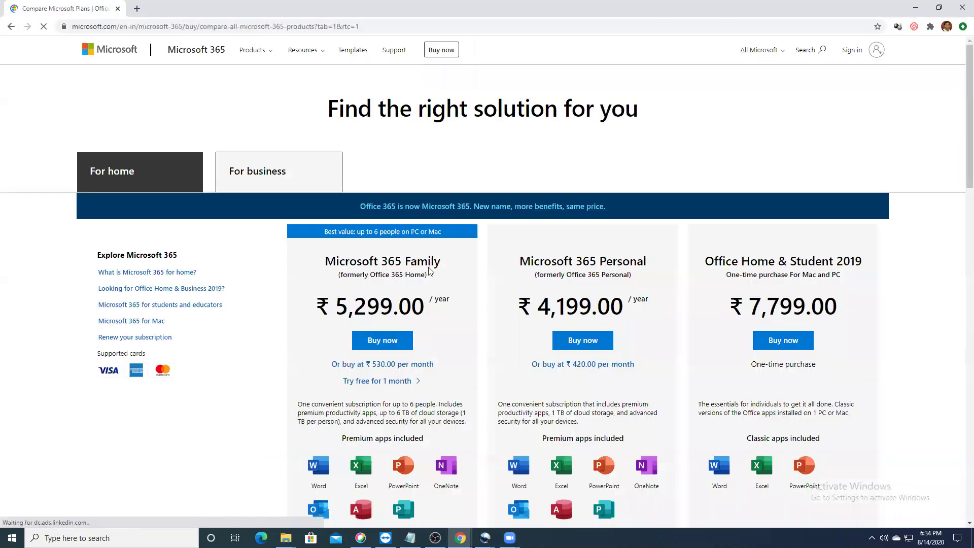
pyautogui.scroll(-1, 330, 238)
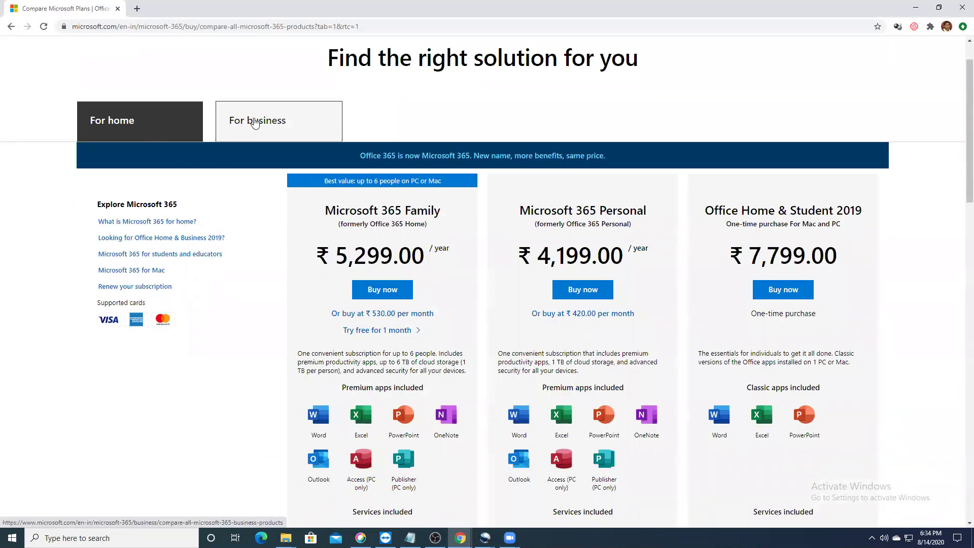
pyautogui.click(271, 120)
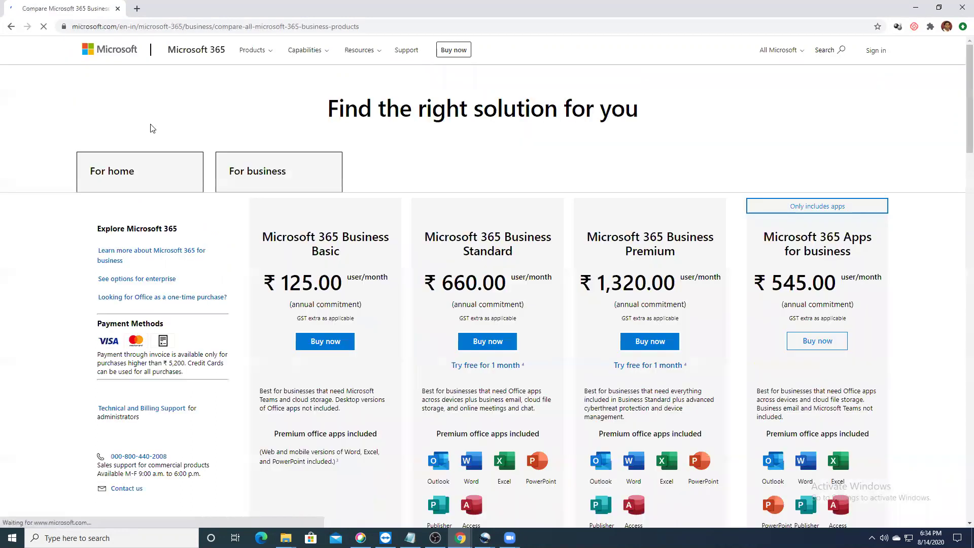
pyautogui.click(131, 178)
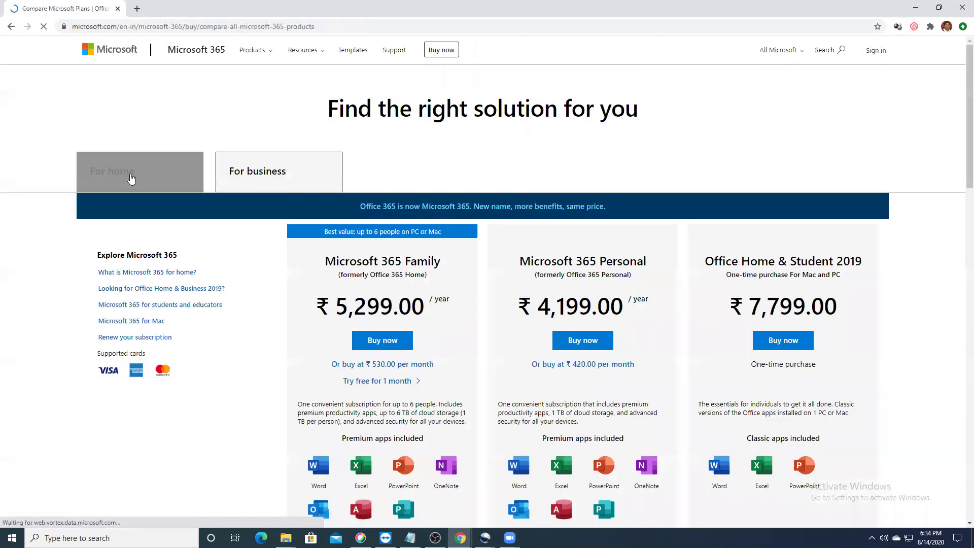
pyautogui.scroll(-2, 414, 256)
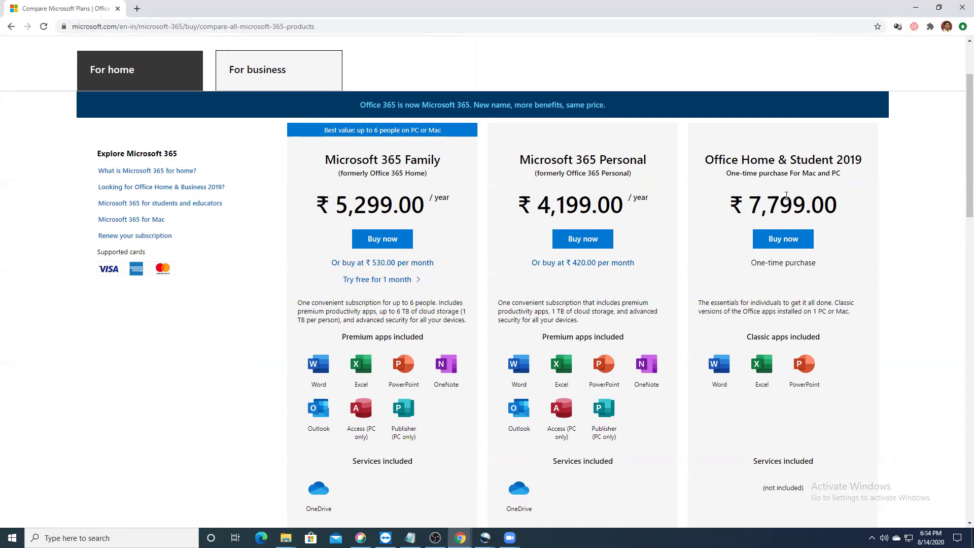
pyautogui.scroll(2, 247, 227)
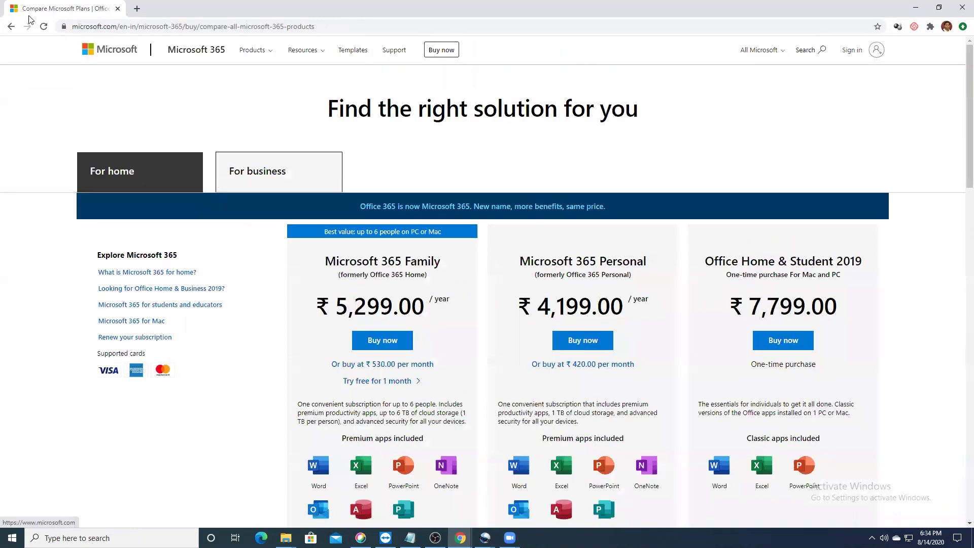
pyautogui.scroll(-4, 319, 266)
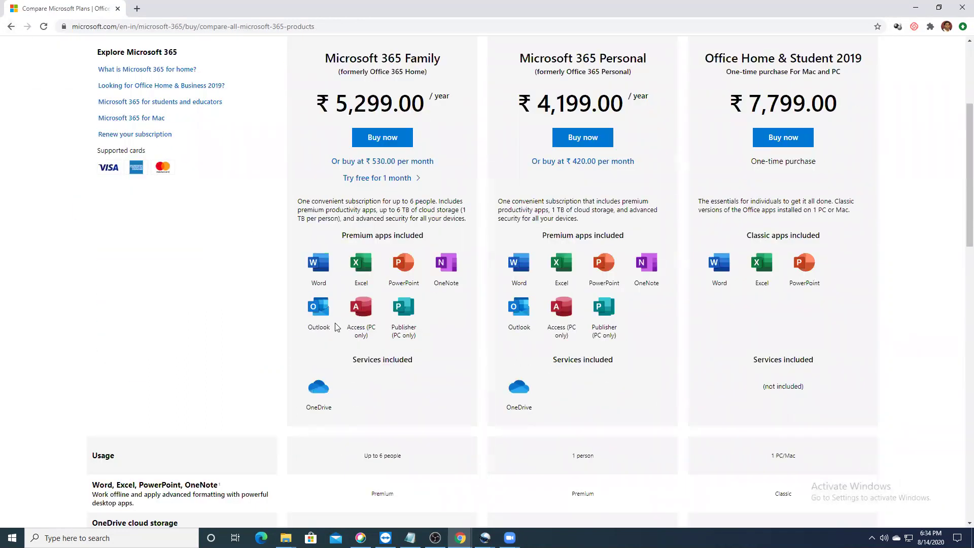
pyautogui.scroll(3, 1, 41)
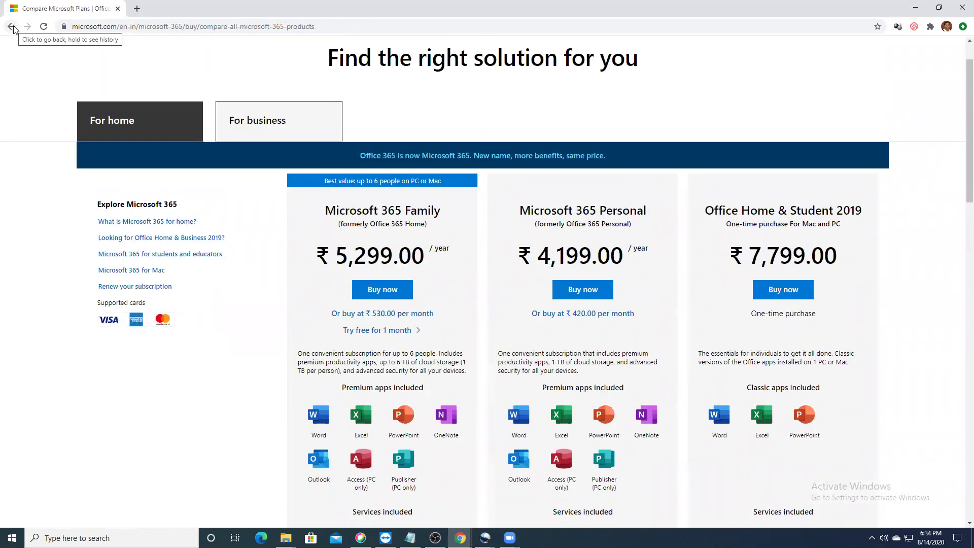
pyautogui.click(326, 114)
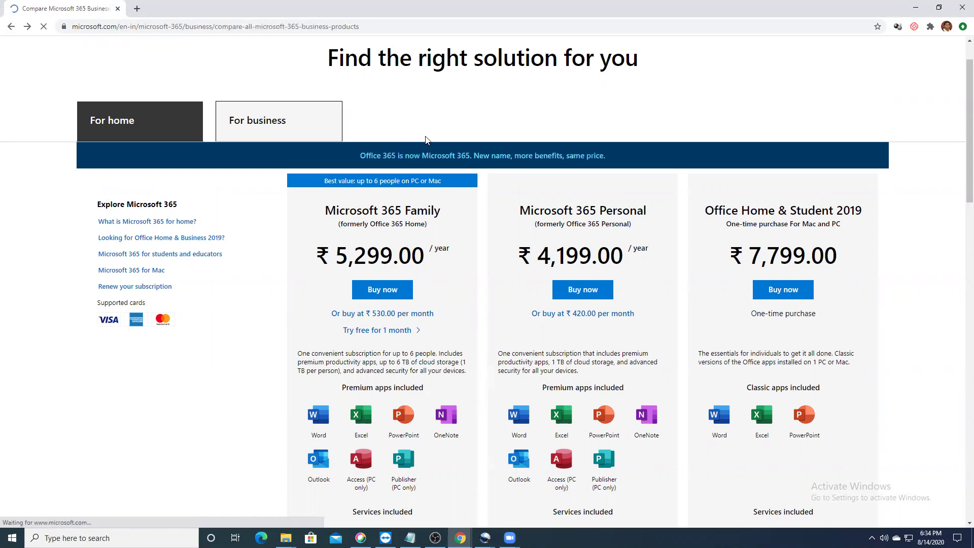
pyautogui.click(11, 26)
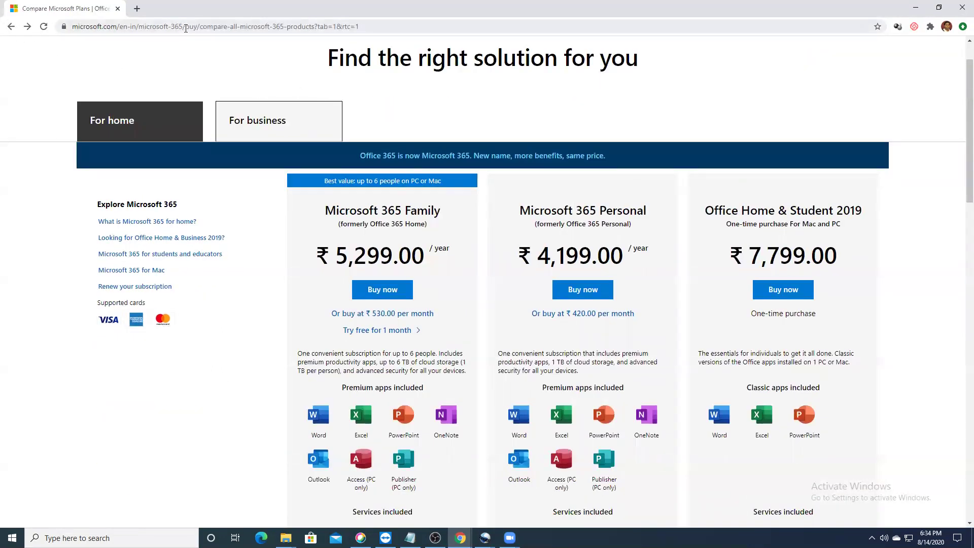
# Reload office.com from the address-bar suggestions for 'office'.
pyautogui.click(186, 28)
pyautogui.write('offi')
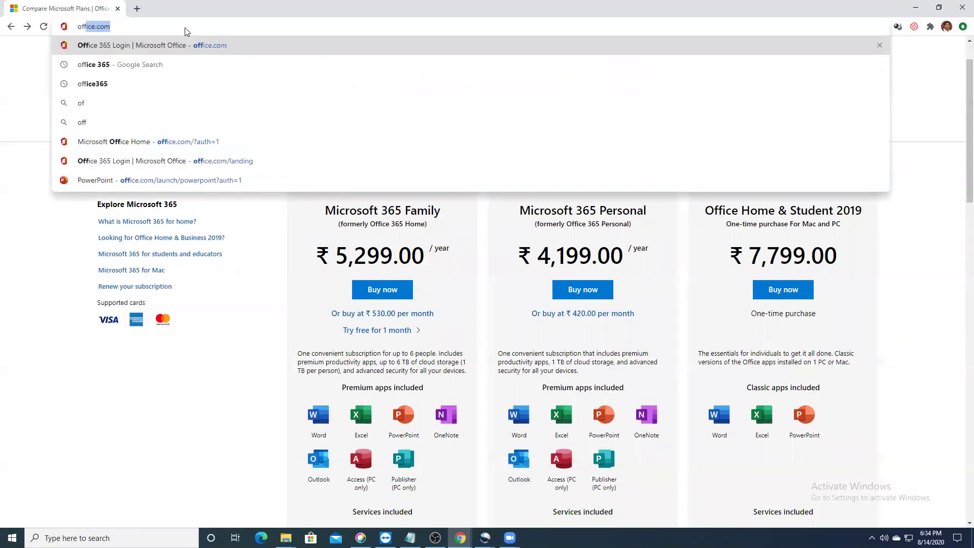
pyautogui.write('ce')
pyautogui.click(215, 46)
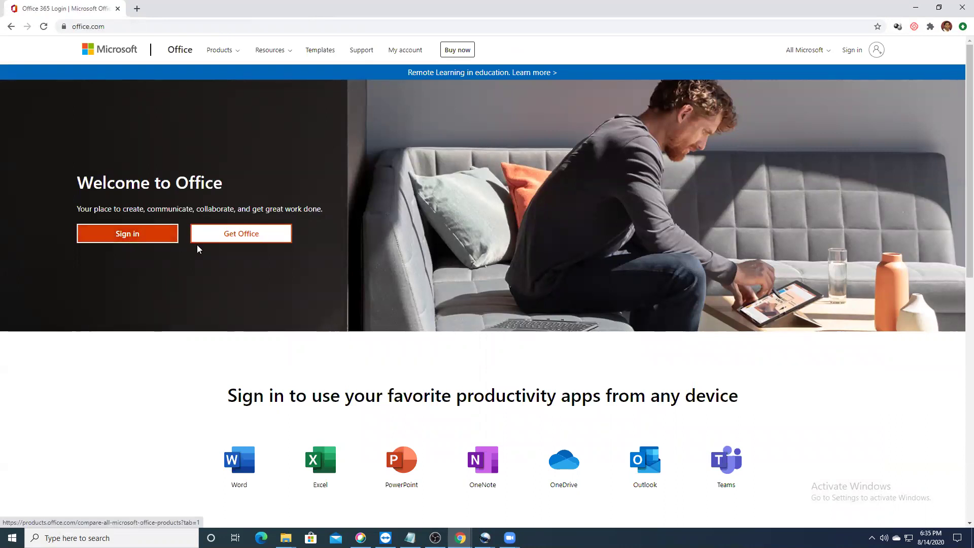
# In a new tab, search Google for 'microsoft account creation' and open the Microsoft account page.
pyautogui.click(141, 13)
pyautogui.click(393, 228)
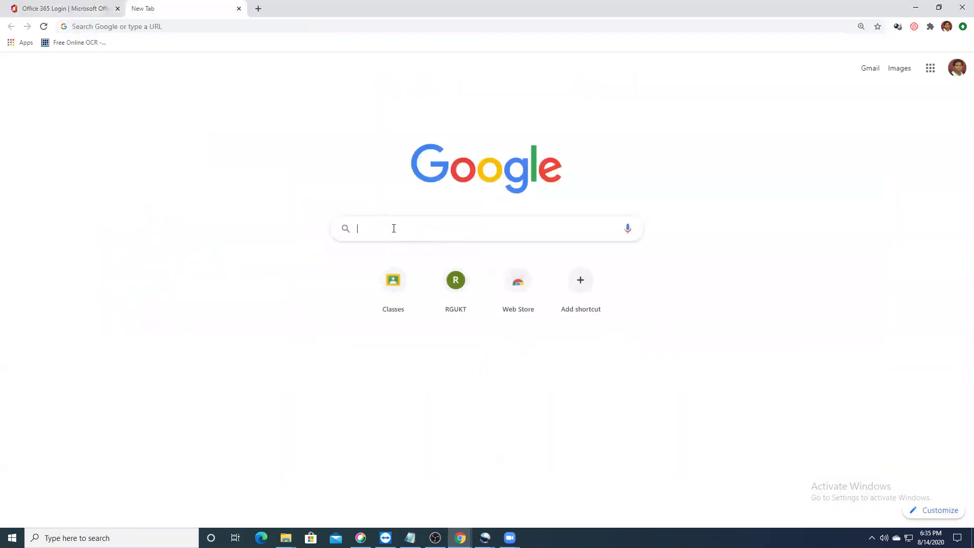
pyautogui.write('microsoft acclount')
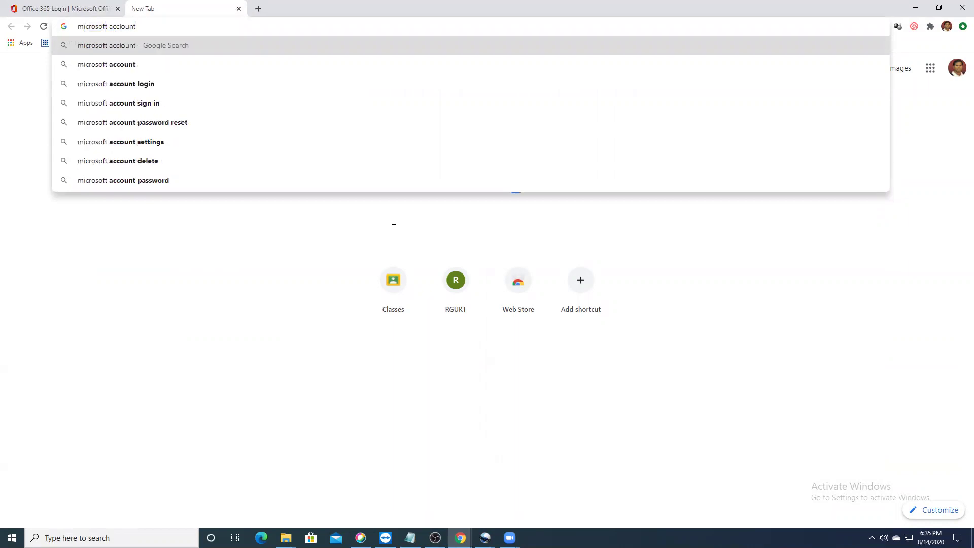
pyautogui.press('BackSpace')
pyautogui.press('BackSpace')
pyautogui.press('BackSpace')
pyautogui.press('BackSpace')
pyautogui.press('BackSpace')
pyautogui.press('BackSpace')
pyautogui.press('BackSpace')
pyautogui.press('BackSpace')
pyautogui.press('BackSpace')
pyautogui.press('BackSpace')
pyautogui.press('BackSpace')
pyautogui.press('BackSpace')
pyautogui.press('BackSpace')
pyautogui.press('BackSpace')
pyautogui.press('BackSpace')
pyautogui.press('BackSpace')
pyautogui.press('BackSpace')
pyautogui.press('BackSpace')
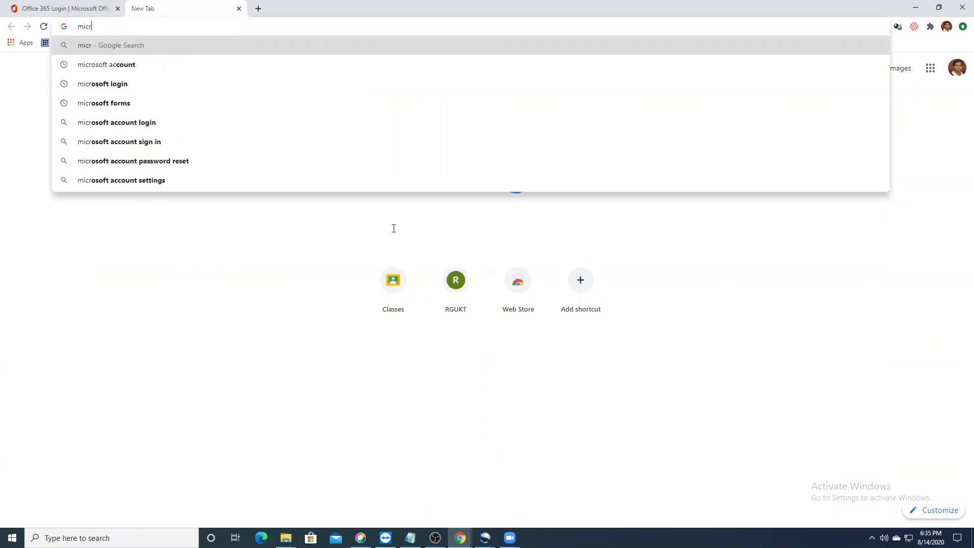
pyautogui.write('microsoft')
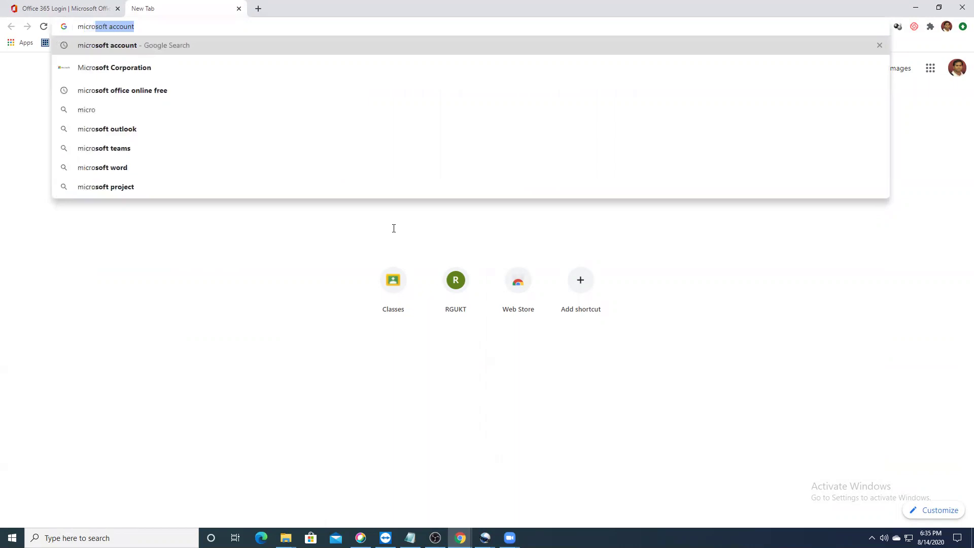
pyautogui.write(' accoun')
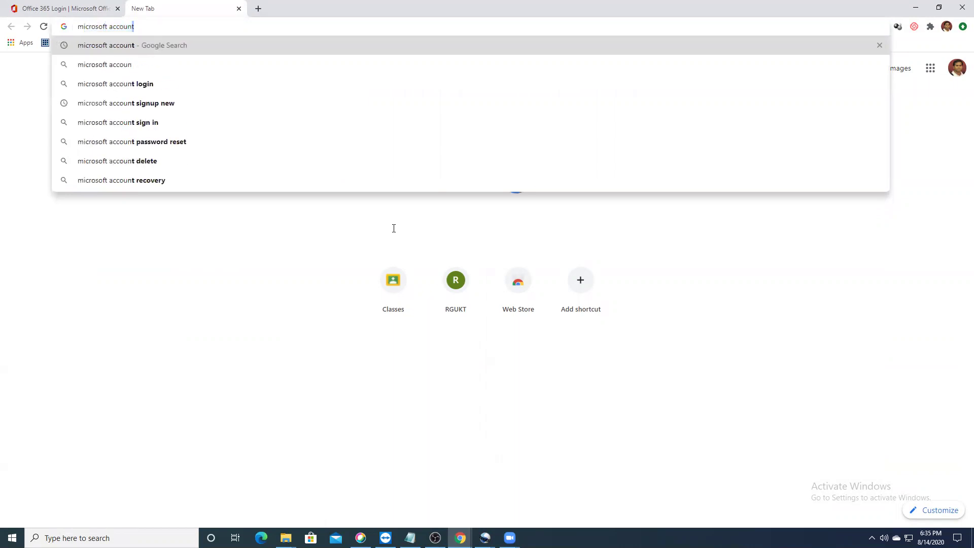
pyautogui.write('t creation')
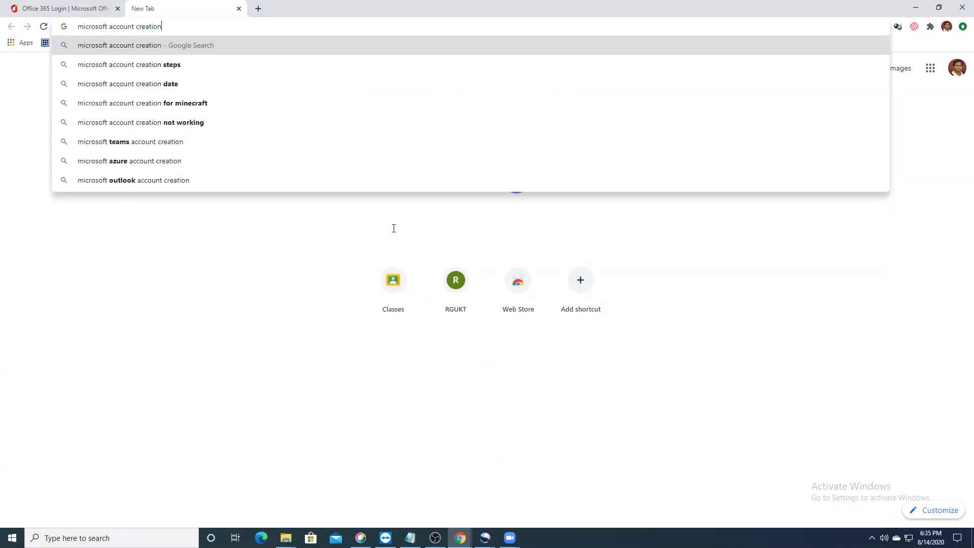
pyautogui.press('Return')
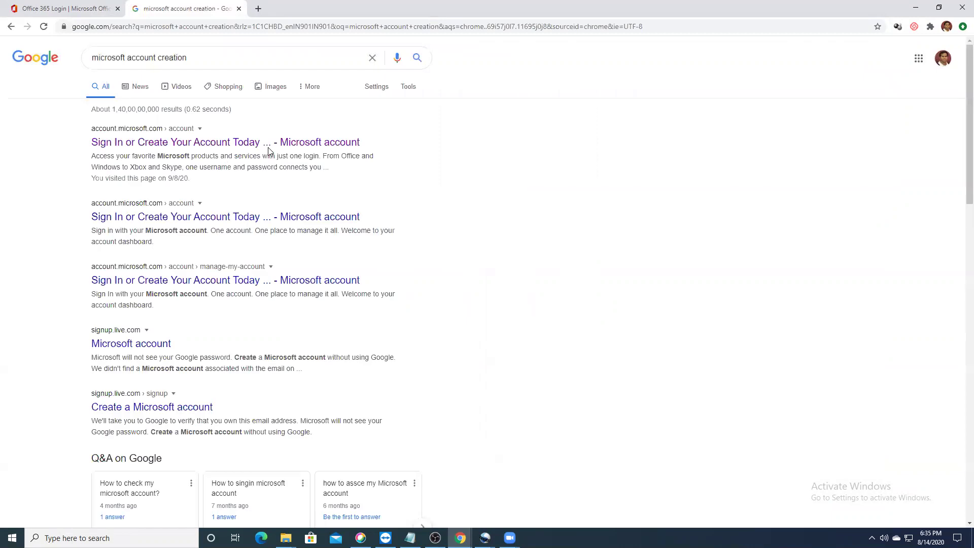
pyautogui.click(248, 144)
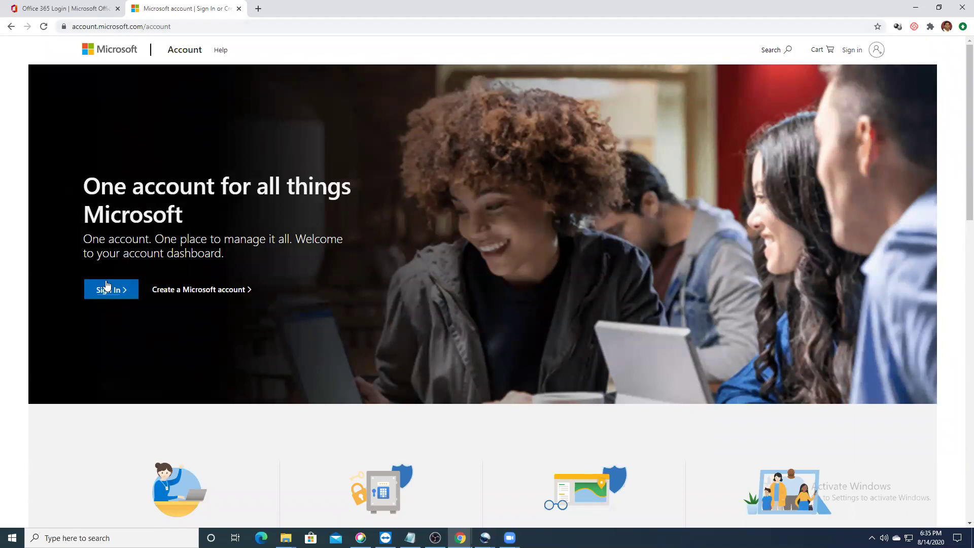
# Sign out of the current Microsoft account and open the 'Create a Microsoft account' form.
pyautogui.click(197, 292)
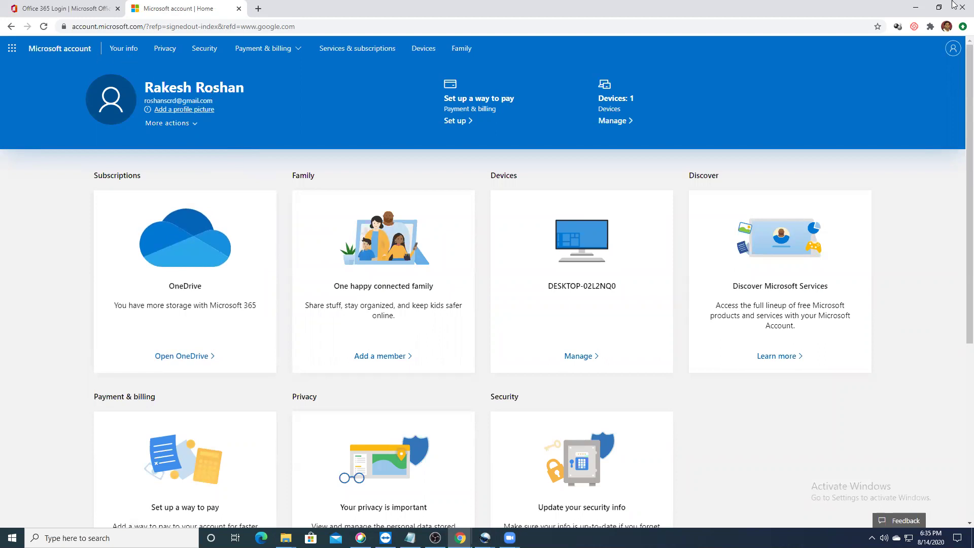
pyautogui.click(953, 49)
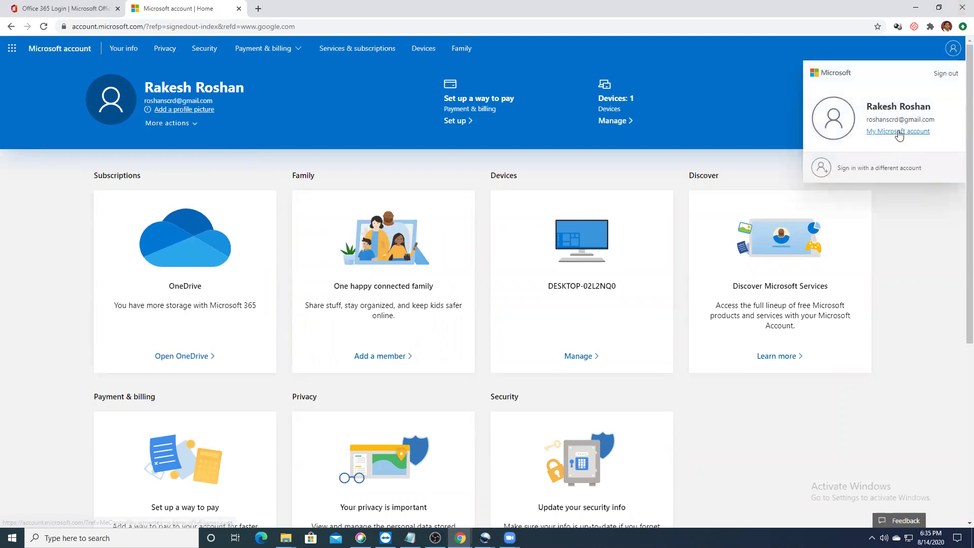
pyautogui.click(945, 72)
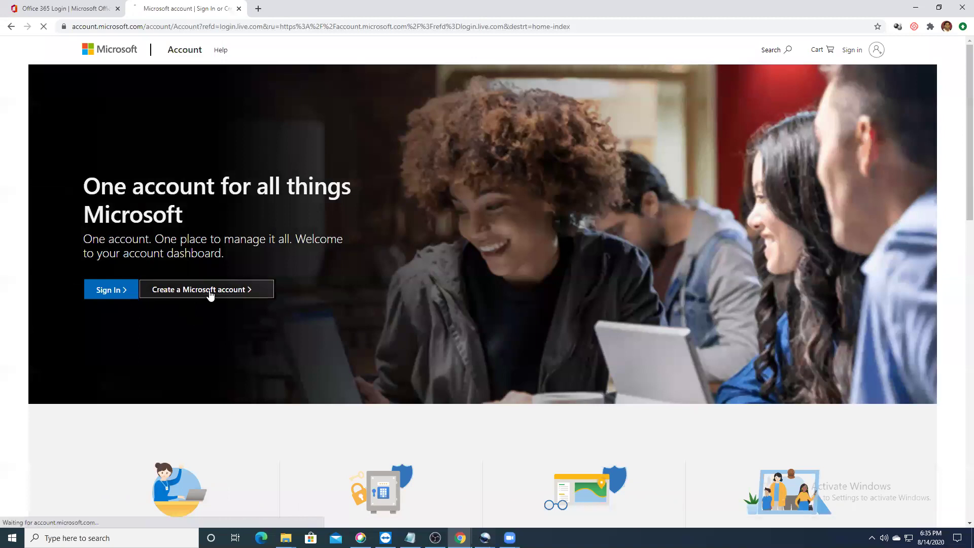
pyautogui.click(210, 292)
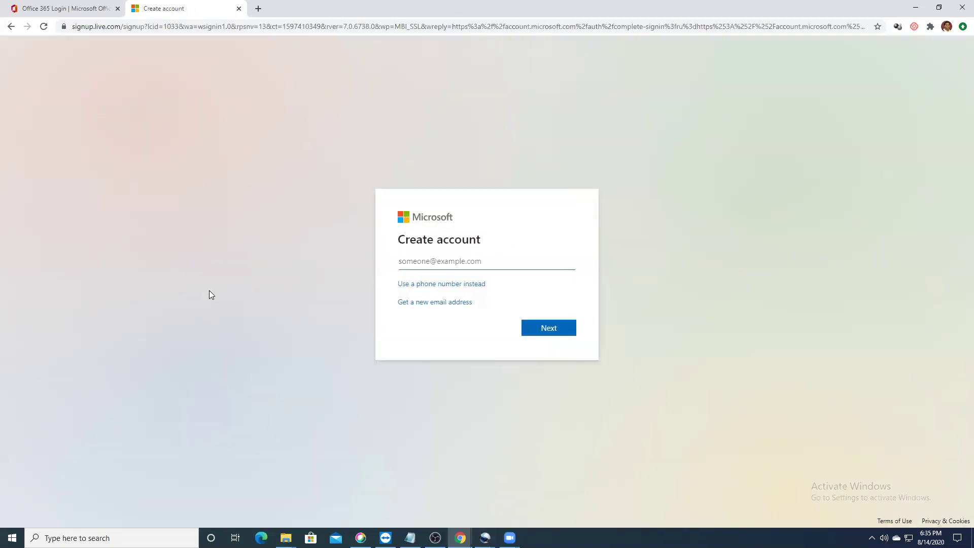
pyautogui.click(458, 262)
pyautogui.click(440, 304)
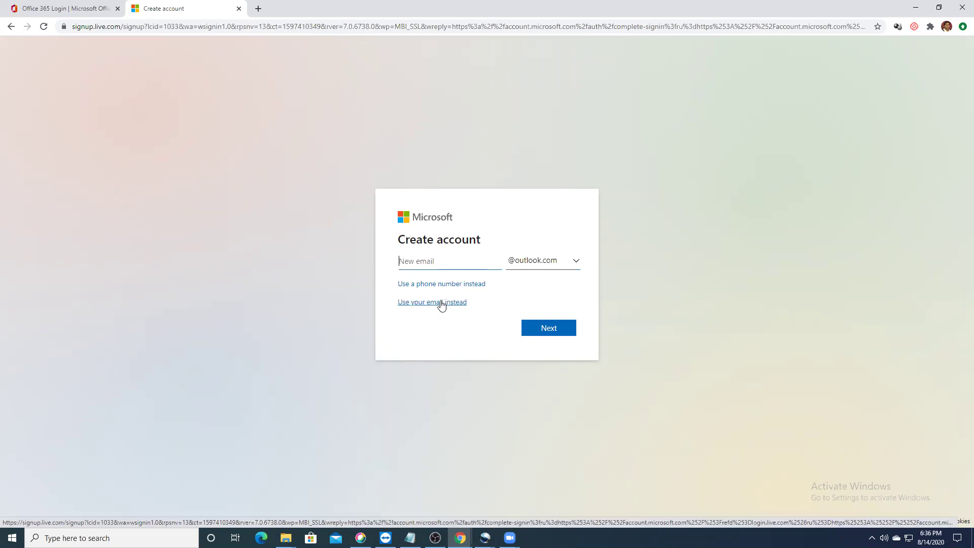
pyautogui.click(553, 267)
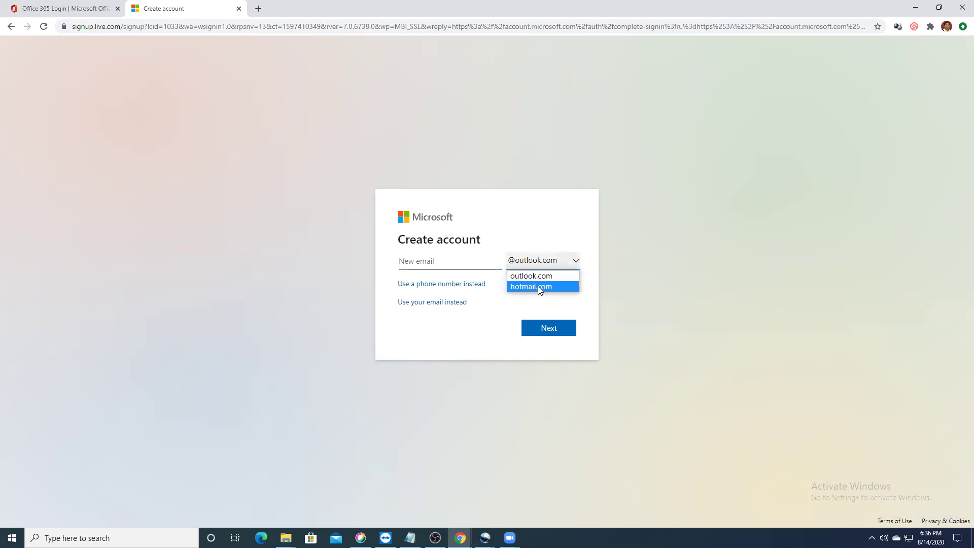
pyautogui.click(538, 286)
pyautogui.click(470, 266)
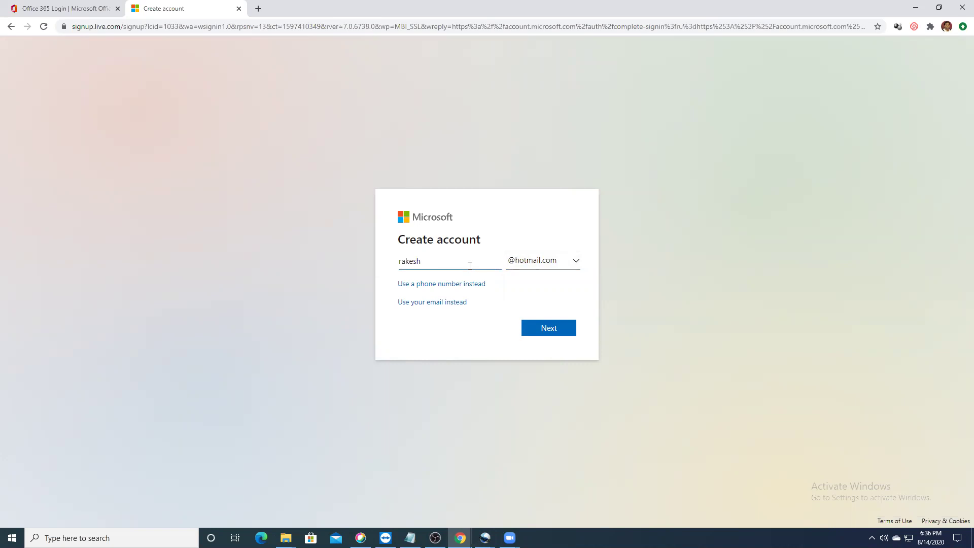
pyautogui.click(552, 330)
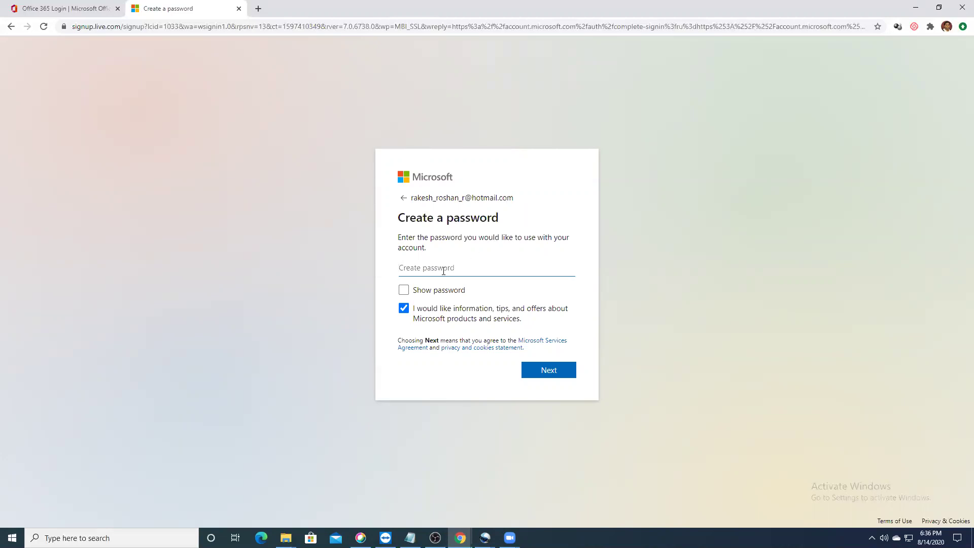
# Enter the account password, opt out of Microsoft offers, and continue.
pyautogui.write('***')
pyautogui.click(403, 308)
pyautogui.click(540, 371)
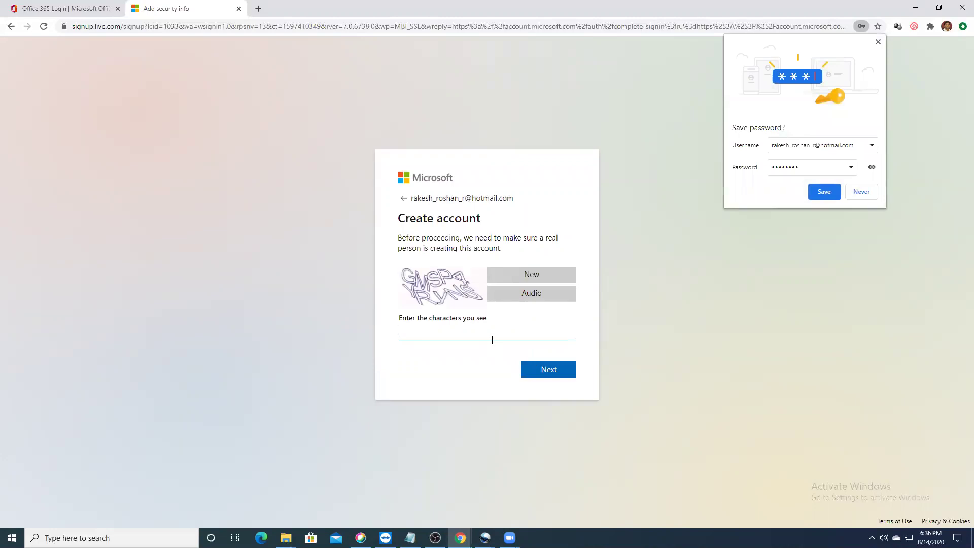
# Dismiss Chrome's save-password prompt and submit the captcha characters.
pyautogui.click(879, 42)
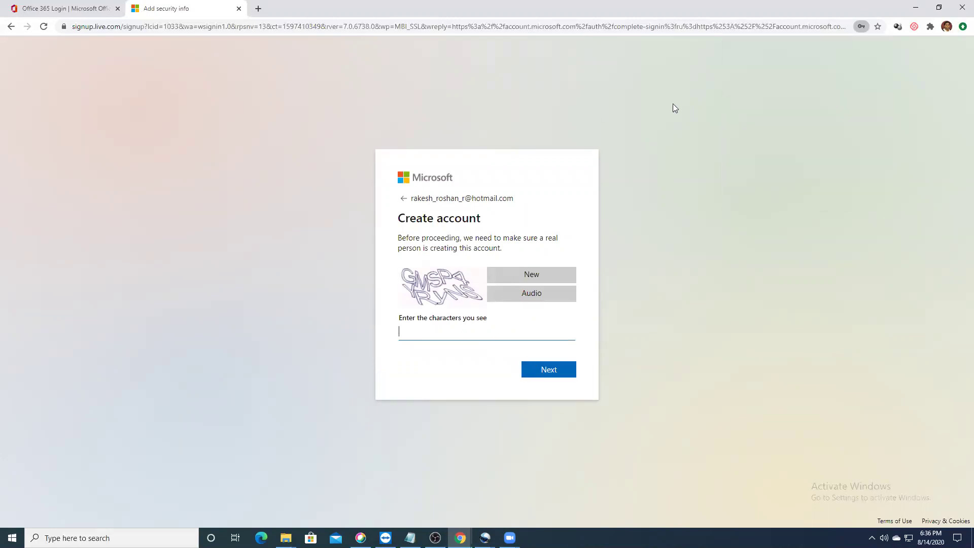
pyautogui.write('GMSP4YRyNS')
pyautogui.click(544, 369)
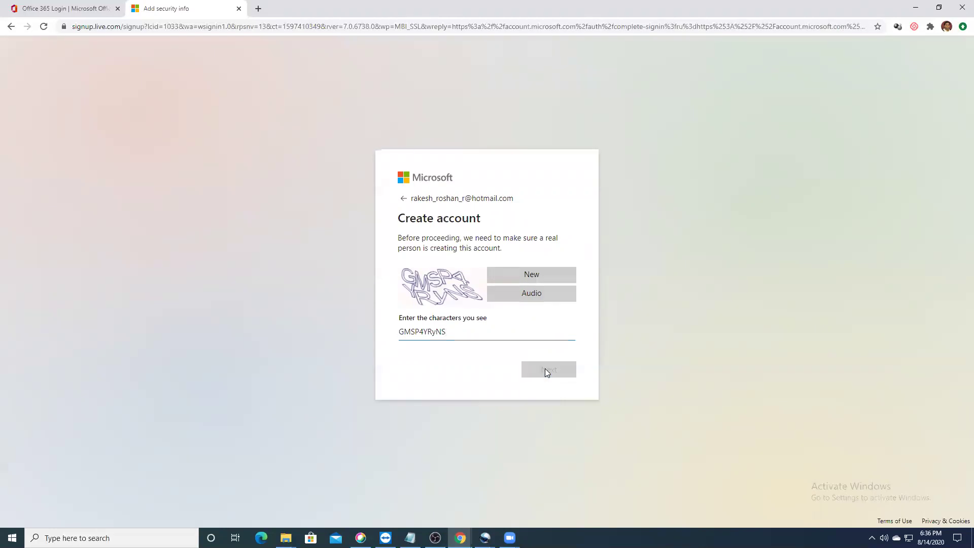
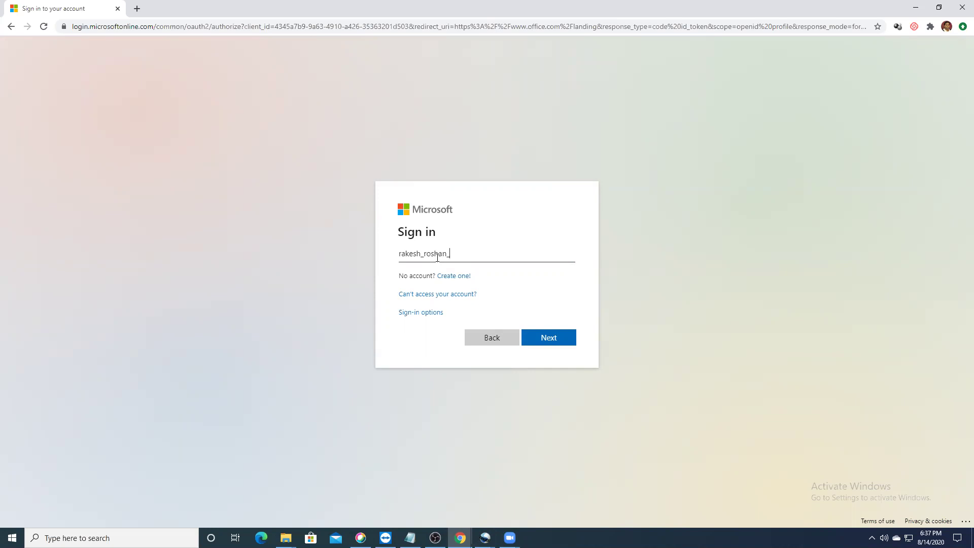
# Enter the account e-mail and password to attempt Microsoft account sign-in.
pyautogui.write('r@hotmail.com')
pyautogui.click(548, 336)
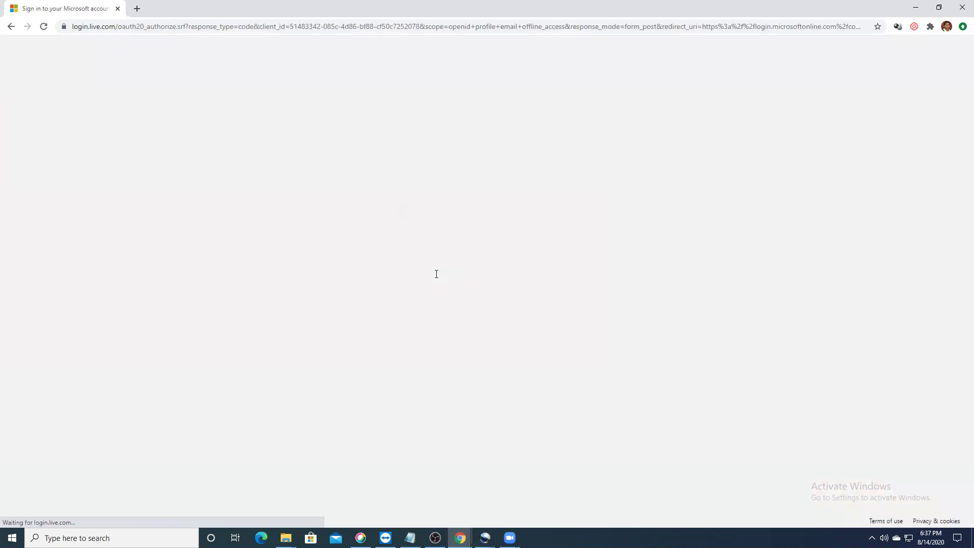
pyautogui.write('*****')
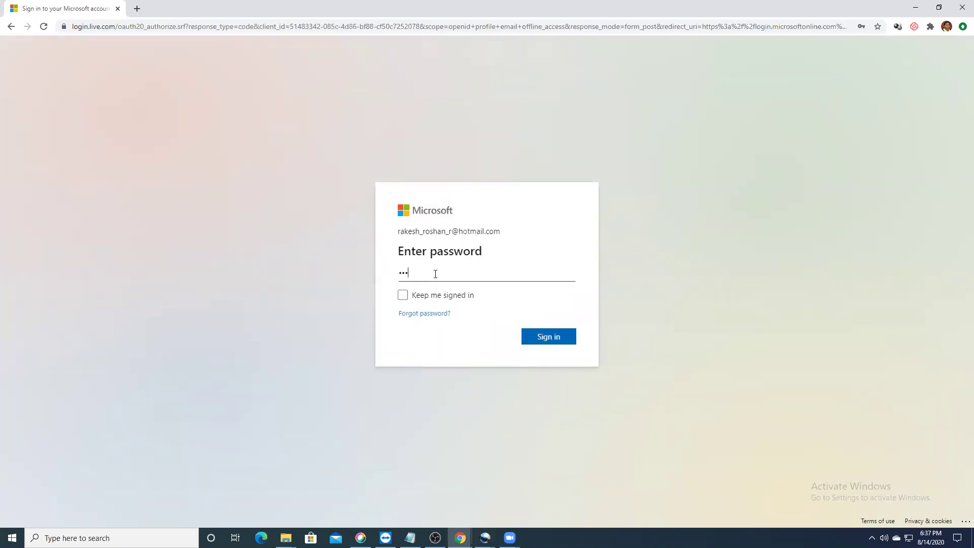
pyautogui.write('***')
pyautogui.click(542, 337)
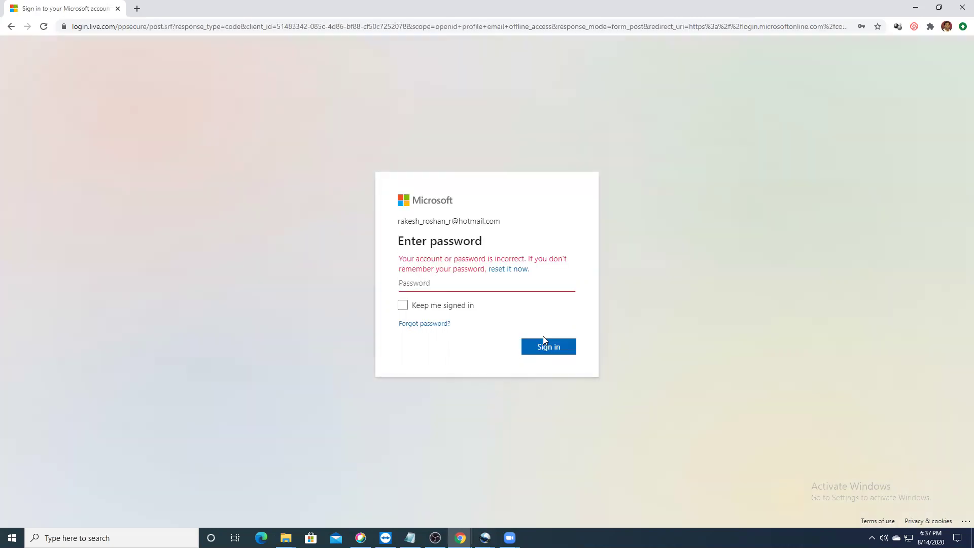
# Re-enter the account password twice until sign-in succeeds.
pyautogui.write('**********')
pyautogui.click(547, 347)
pyautogui.write('*****')
pyautogui.click(547, 349)
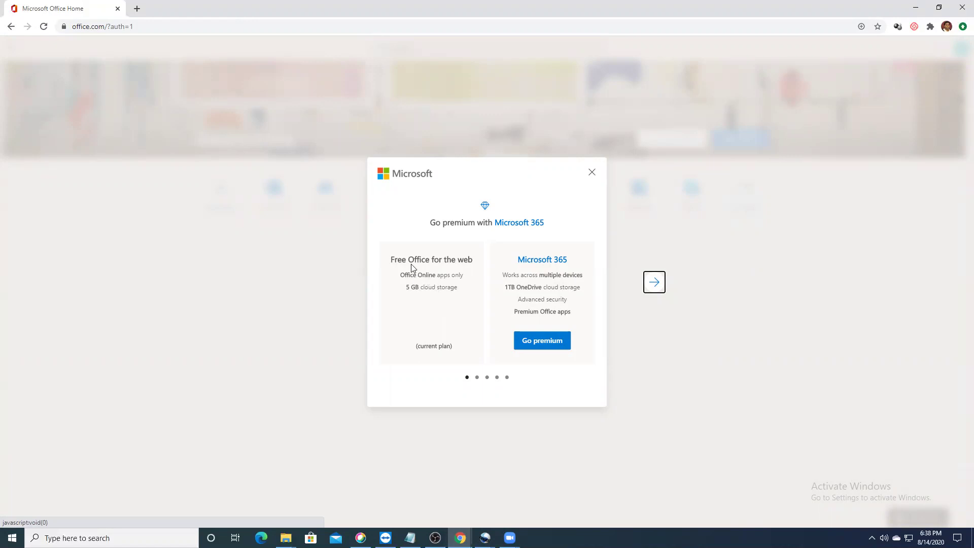
# Dismiss the Microsoft 365 promotion and app launcher tip, then go to the Word start page.
pyautogui.click(654, 283)
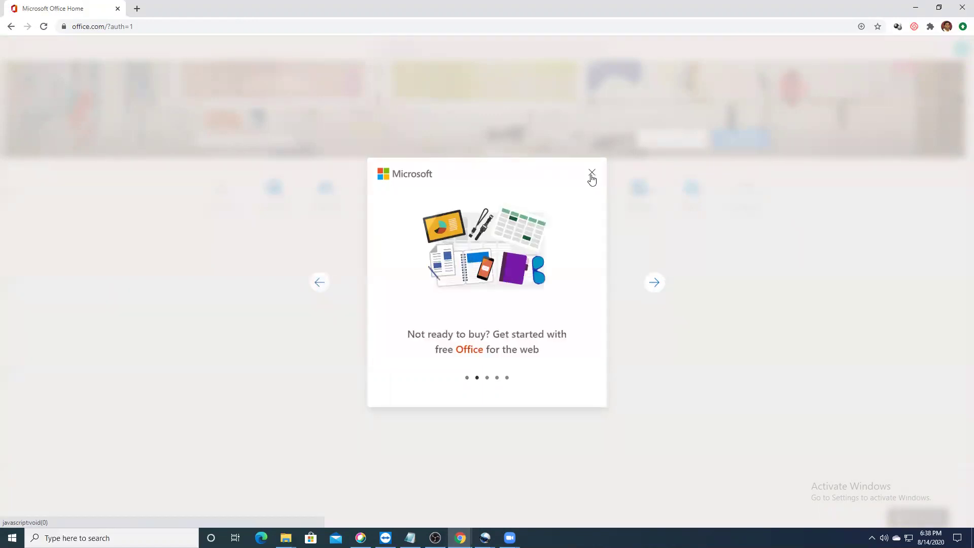
pyautogui.click(592, 174)
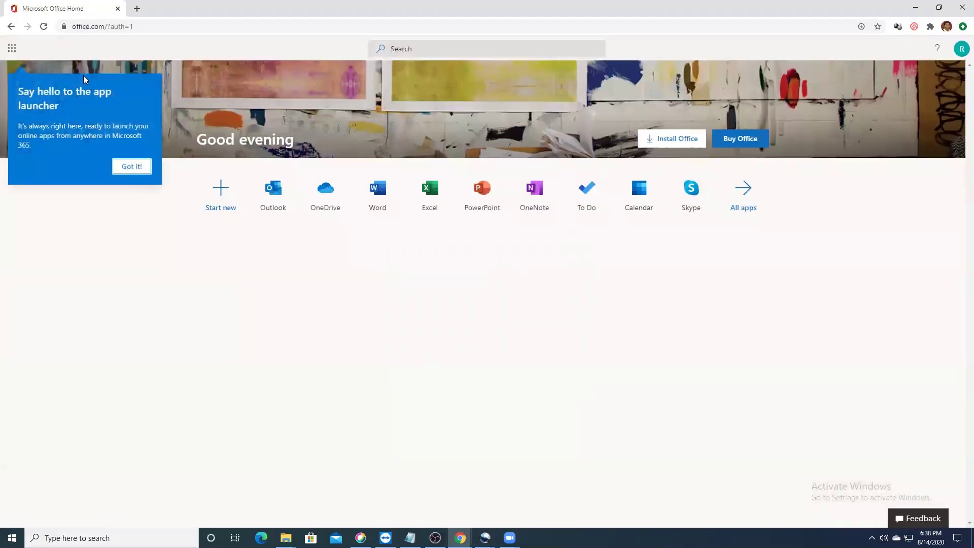
pyautogui.click(130, 166)
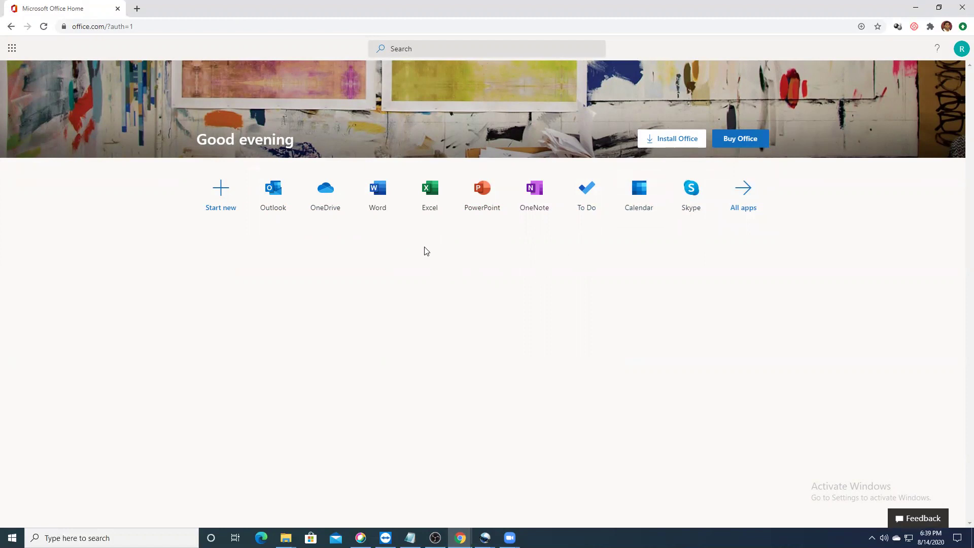
pyautogui.click(380, 202)
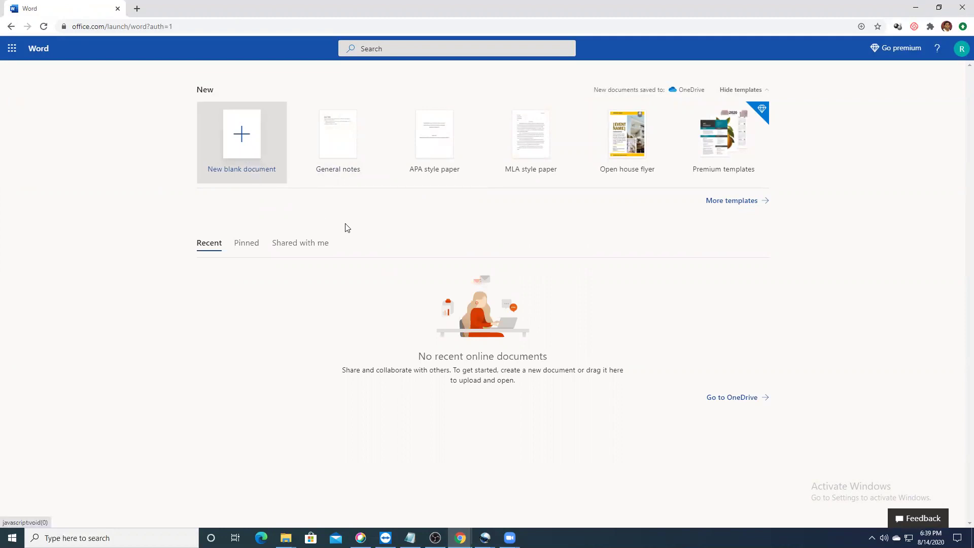
# In a new blank document, type 'Hurray, I have got Microsoft Office Online Completely Free'.
pyautogui.click(241, 146)
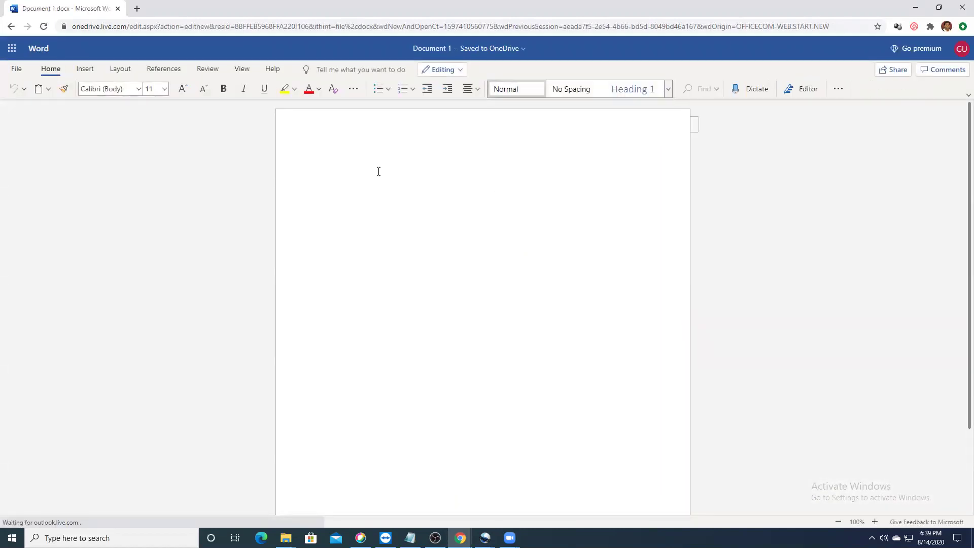
pyautogui.write('Hurray, I have')
pyautogui.press('BackSpace')
pyautogui.write('got Microsoft')
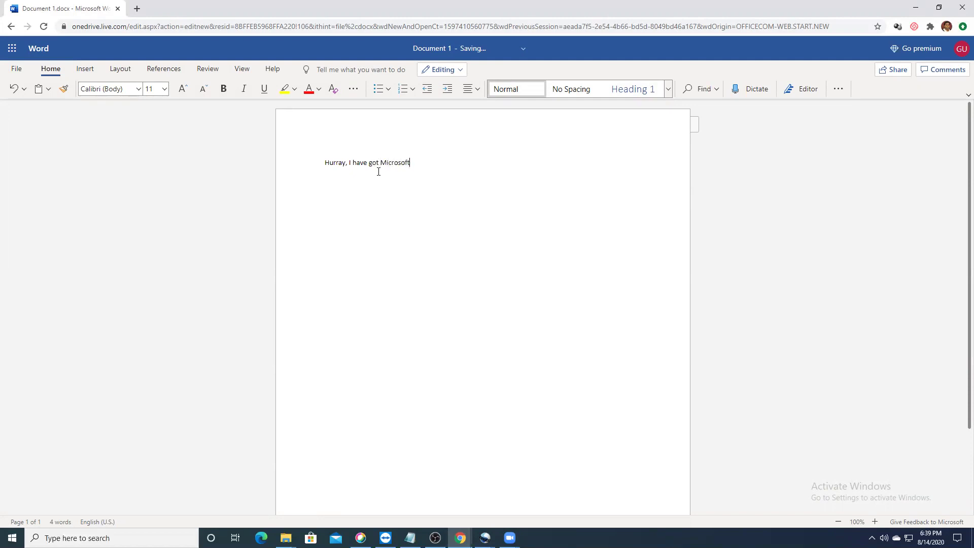
pyautogui.write('  Office Online Completely Free')
# Make the whole line bold at font size 20.
pyautogui.tripleClick(428, 160)
pyautogui.click(223, 89)
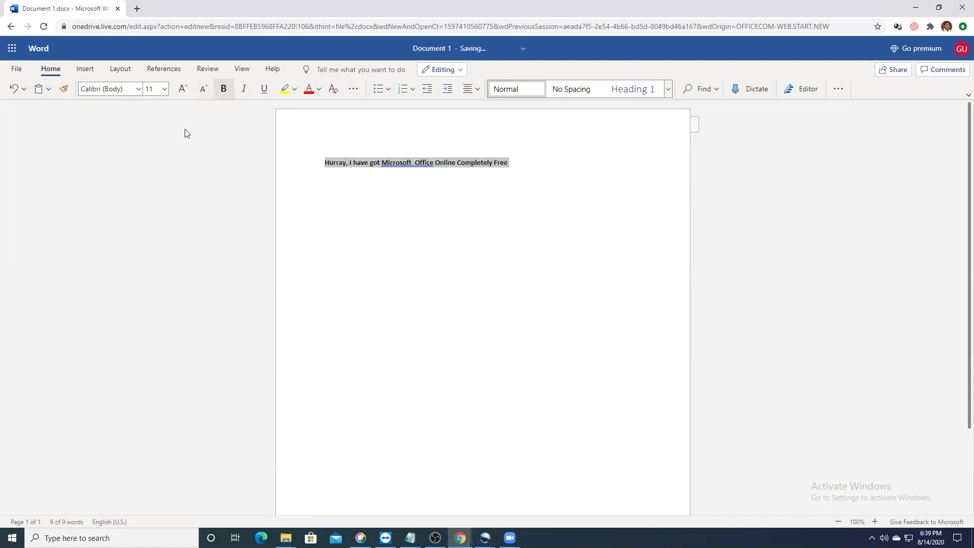
pyautogui.click(164, 89)
pyautogui.click(155, 236)
pyautogui.click(368, 222)
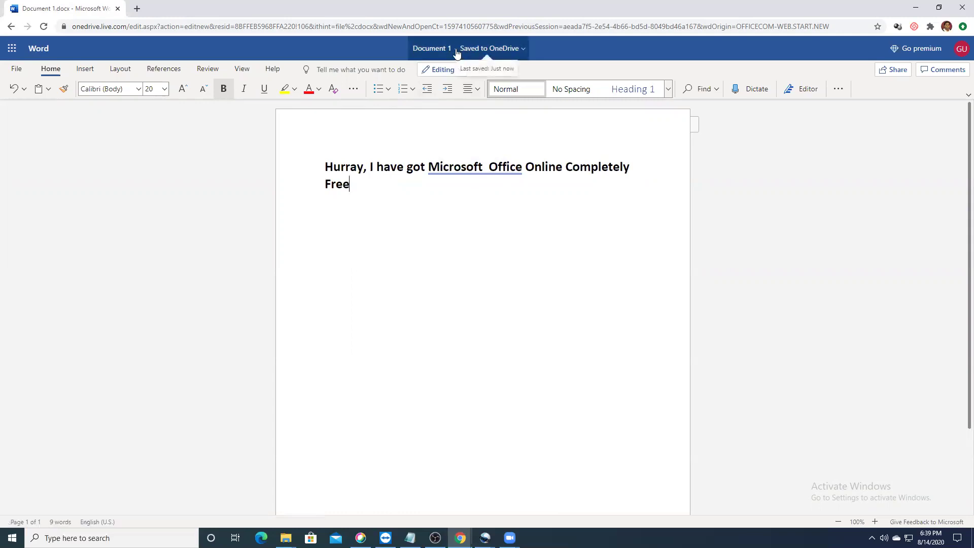
# Rename the document from 'Document 1' to 'Sample Word'.
pyautogui.click(441, 49)
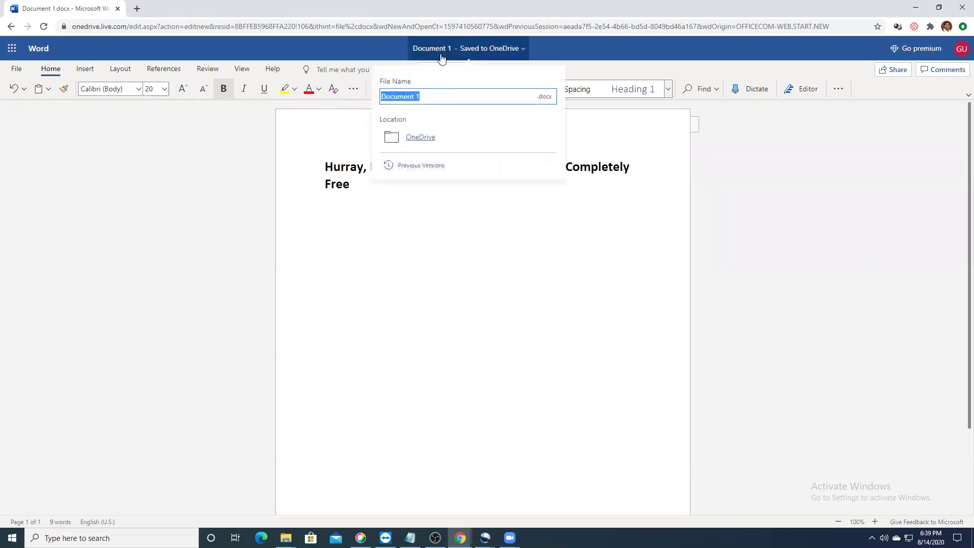
pyautogui.click(447, 97)
pyautogui.press('BackSpace')
pyautogui.press('BackSpace')
pyautogui.press('BackSpace')
pyautogui.press('BackSpace')
pyautogui.press('BackSpace')
pyautogui.press('BackSpace')
pyautogui.press('BackSpace')
pyautogui.press('BackSpace')
pyautogui.write('Sample')
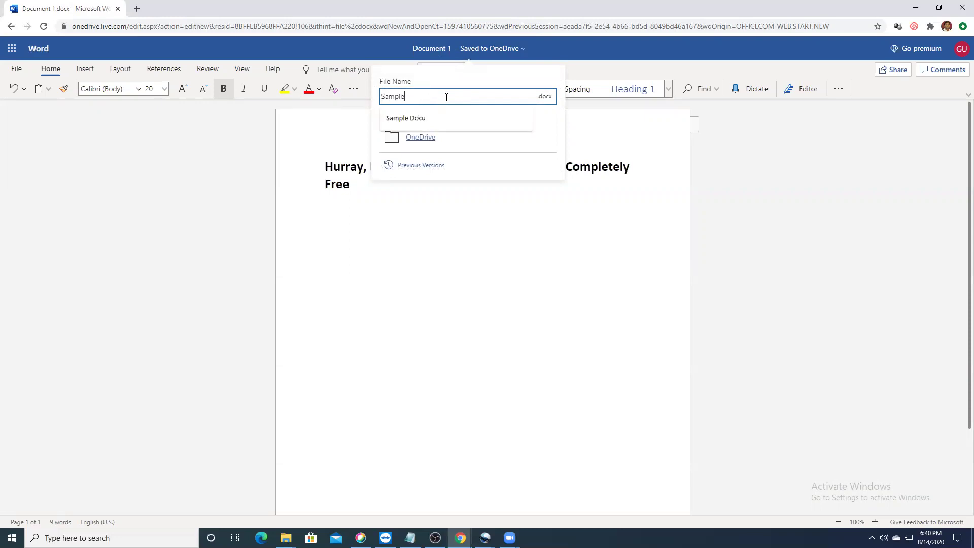
pyautogui.write(' Word')
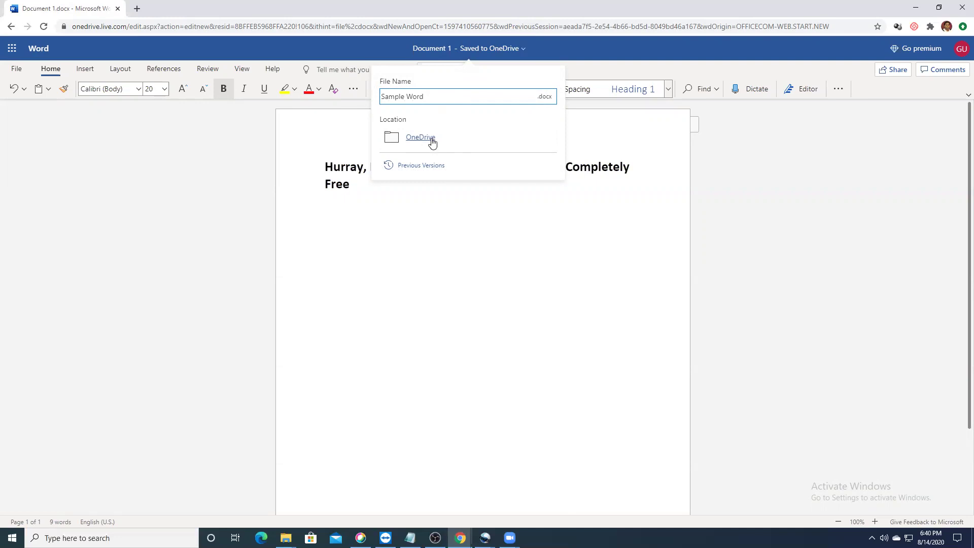
pyautogui.click(450, 206)
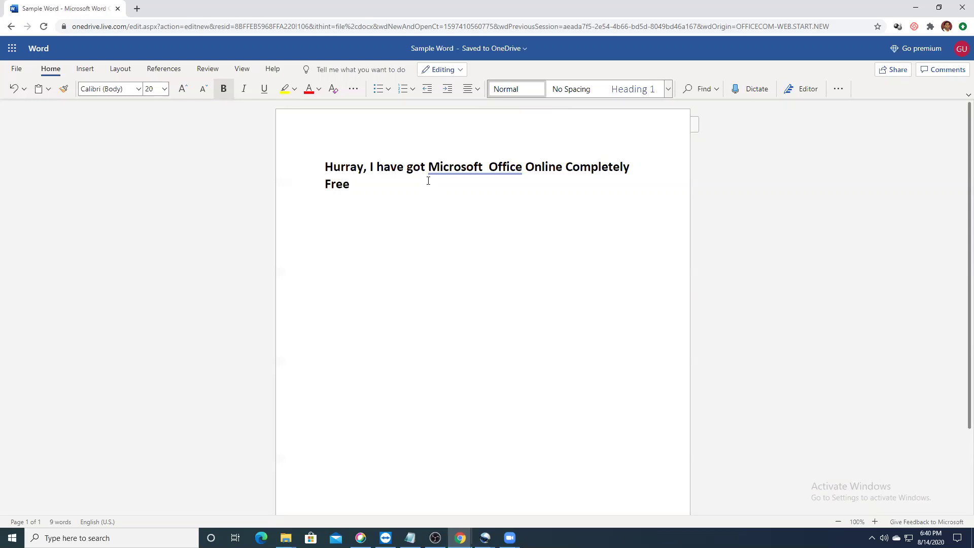
# End the line with a period and copy a shareable link to Sample Word.
pyautogui.write('.')
pyautogui.click(893, 71)
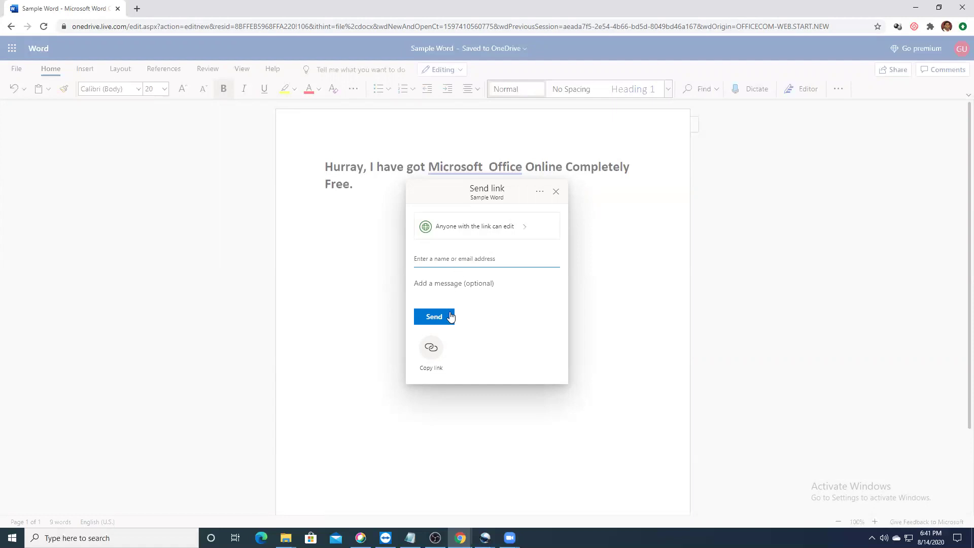
pyautogui.click(431, 350)
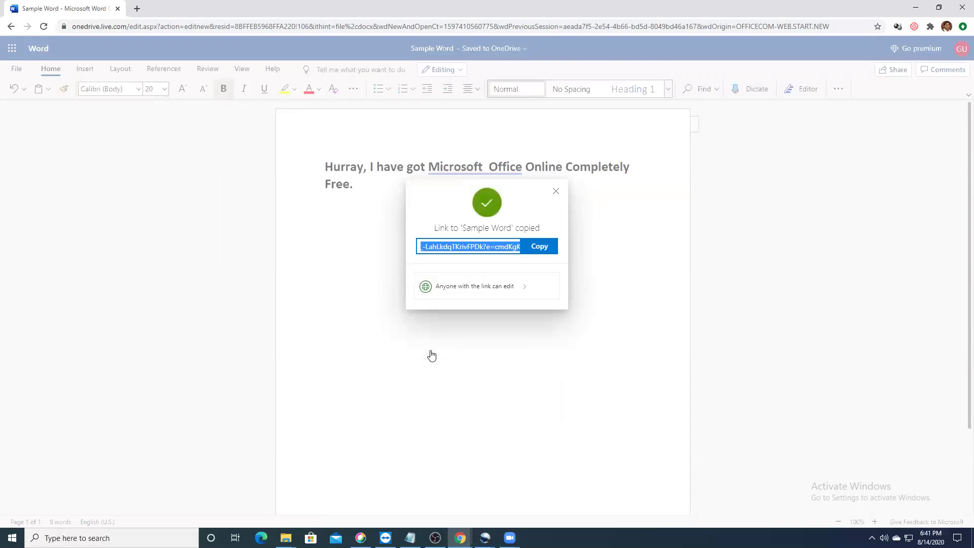
pyautogui.click(539, 247)
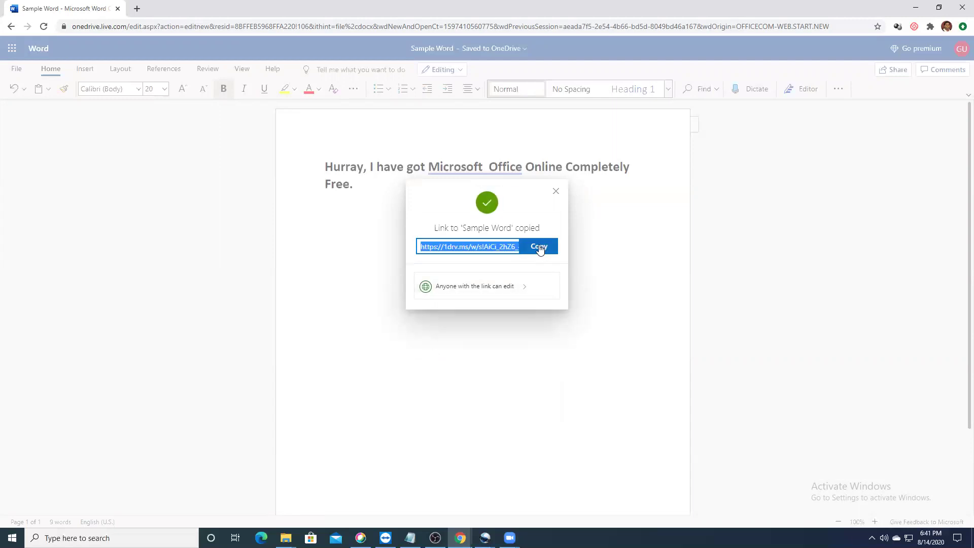
# Keep the link as anyone-can-edit without an expiration date and copy it again.
pyautogui.click(507, 290)
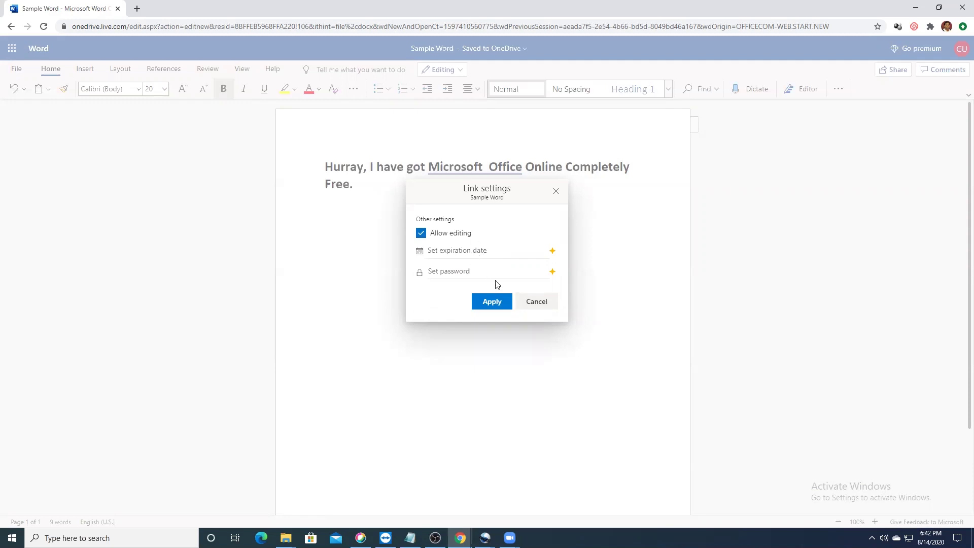
pyautogui.click(551, 252)
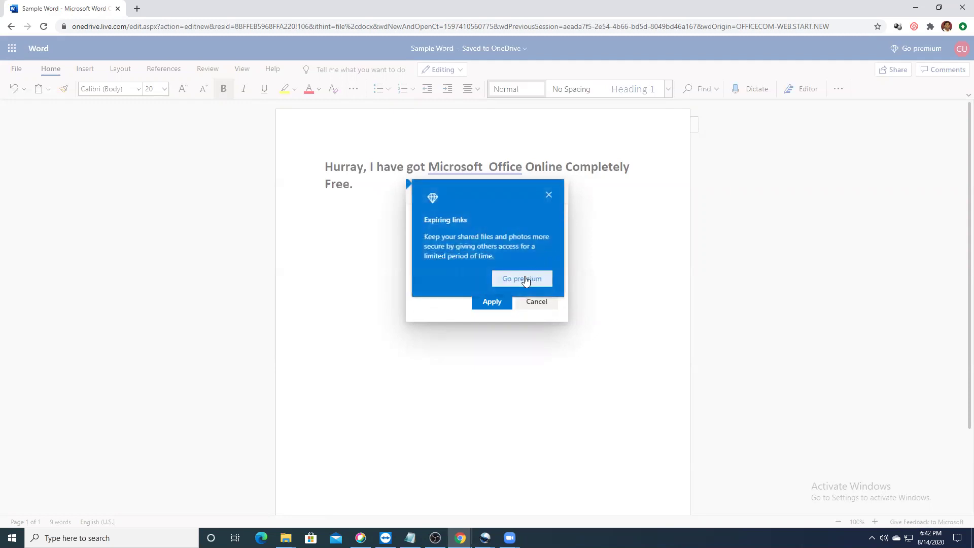
pyautogui.click(549, 196)
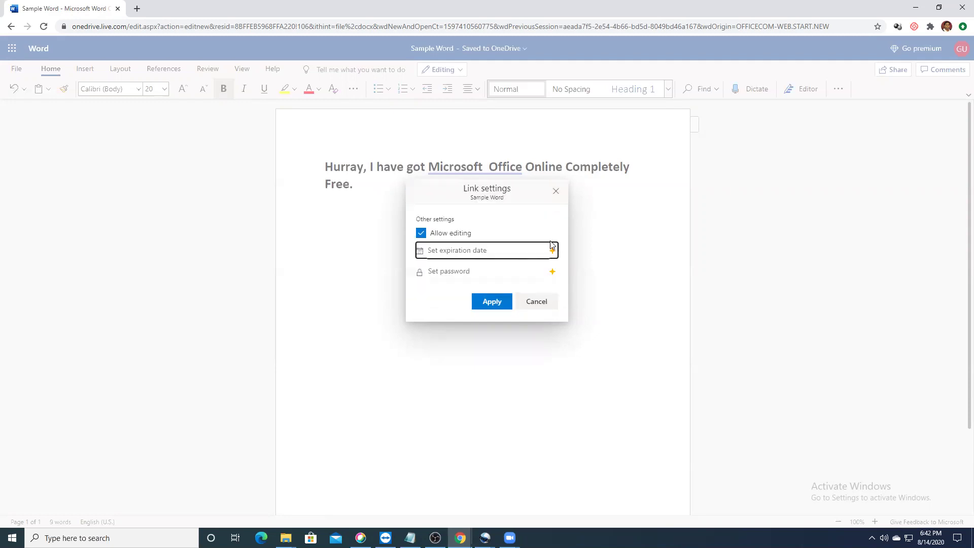
pyautogui.click(496, 303)
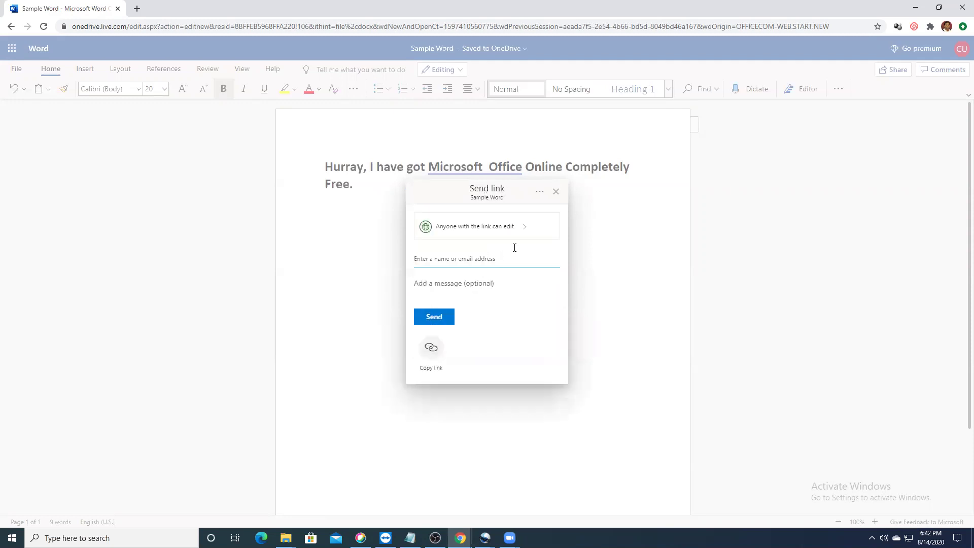
pyautogui.click(431, 348)
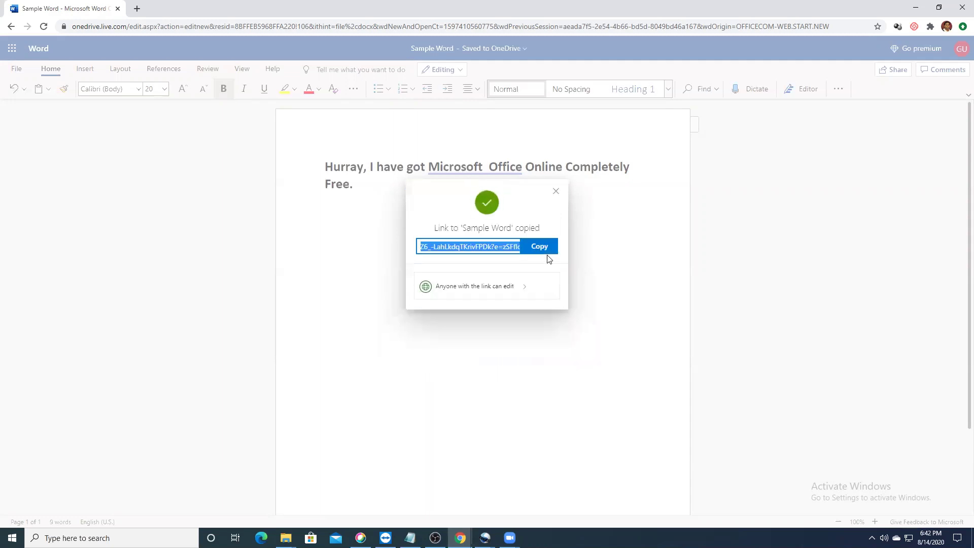
pyautogui.click(556, 192)
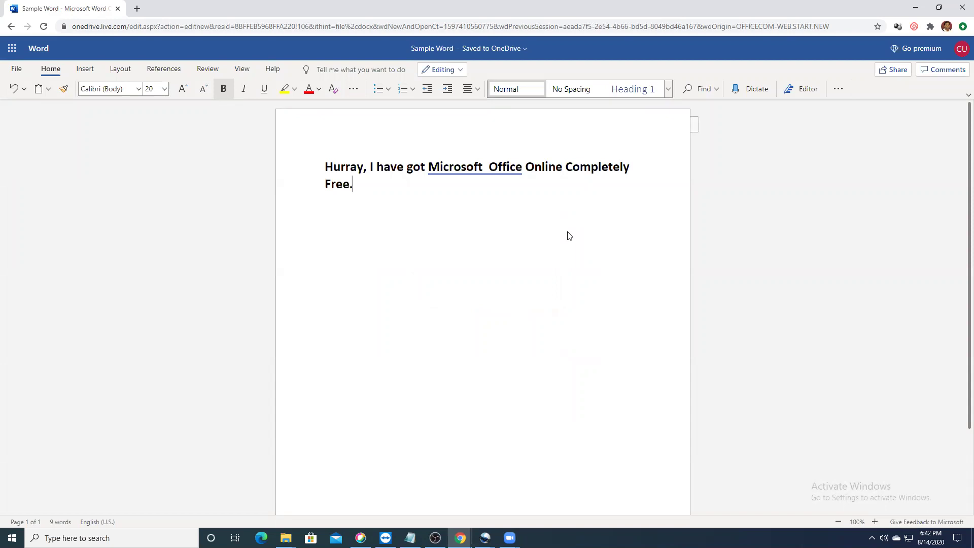
# Start a new blank PowerPoint presentation from the app launcher.
pyautogui.click(12, 51)
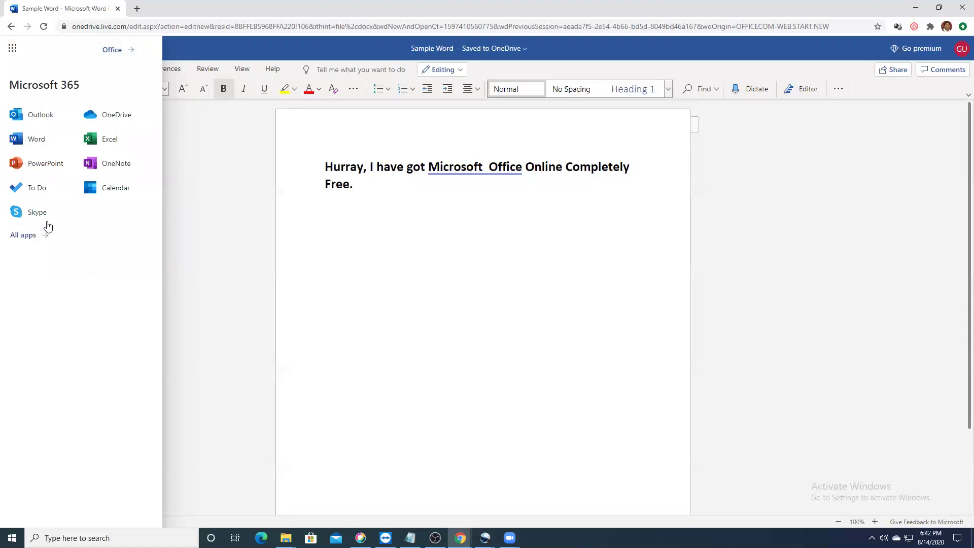
pyautogui.click(50, 164)
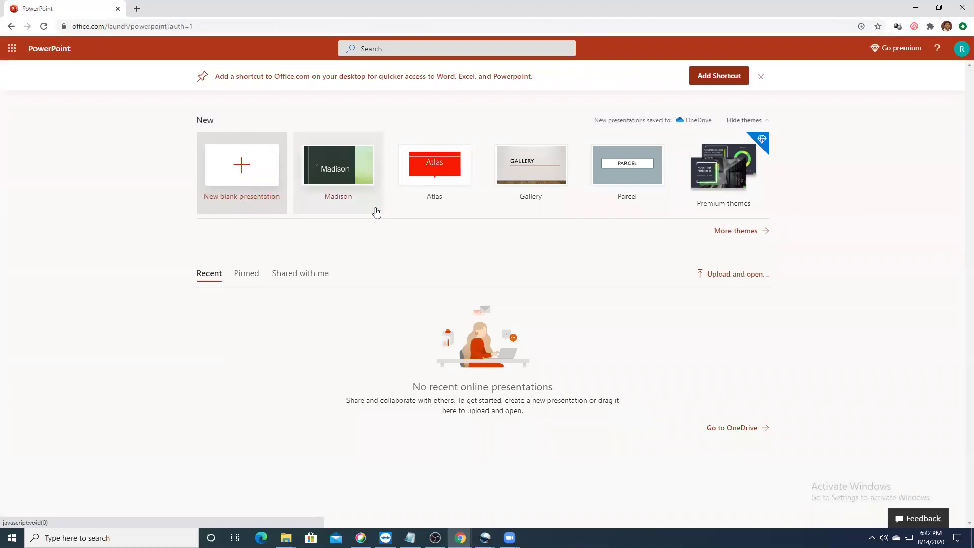
pyautogui.click(242, 170)
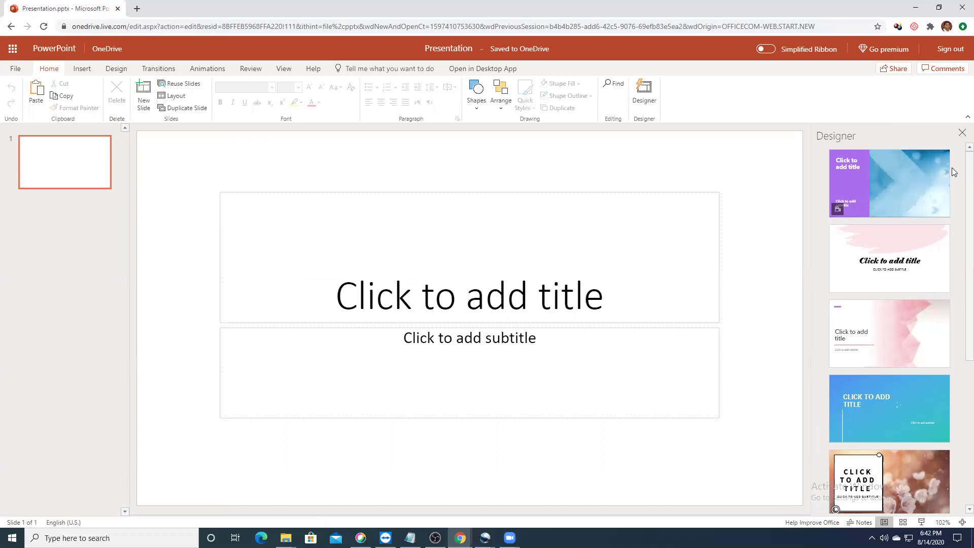
# Close the Designer pane and browse the Insert, Design, Transitions and Animations ribbons.
pyautogui.click(962, 133)
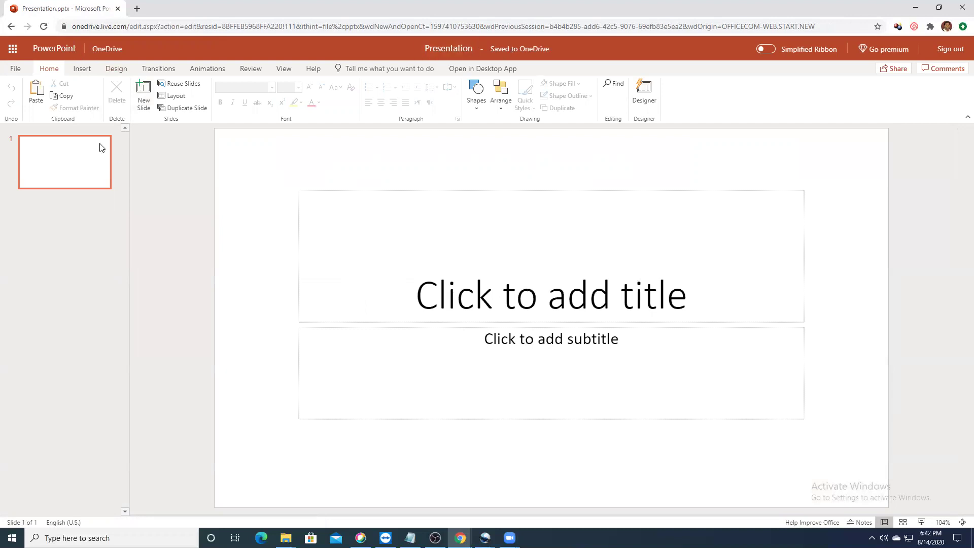
pyautogui.click(80, 69)
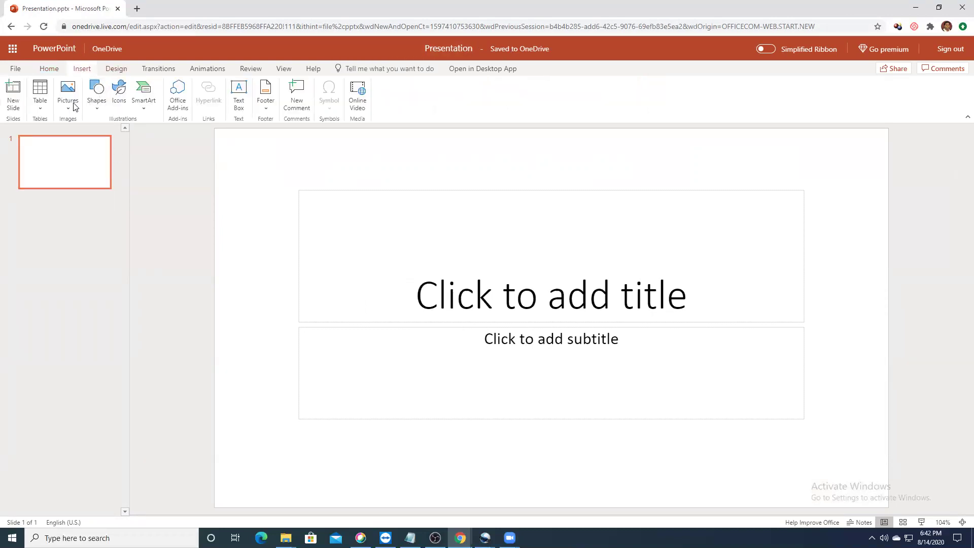
pyautogui.click(119, 70)
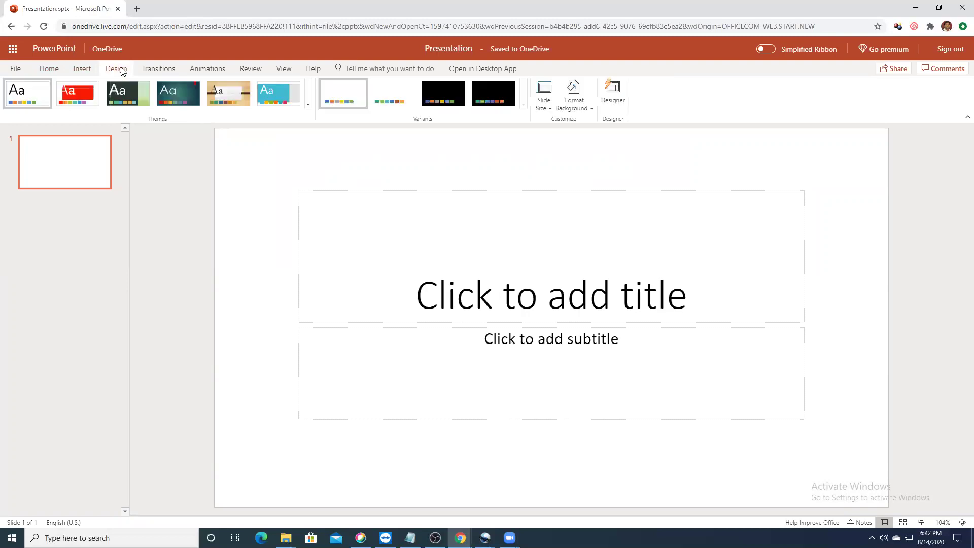
pyautogui.click(156, 72)
pyautogui.click(201, 70)
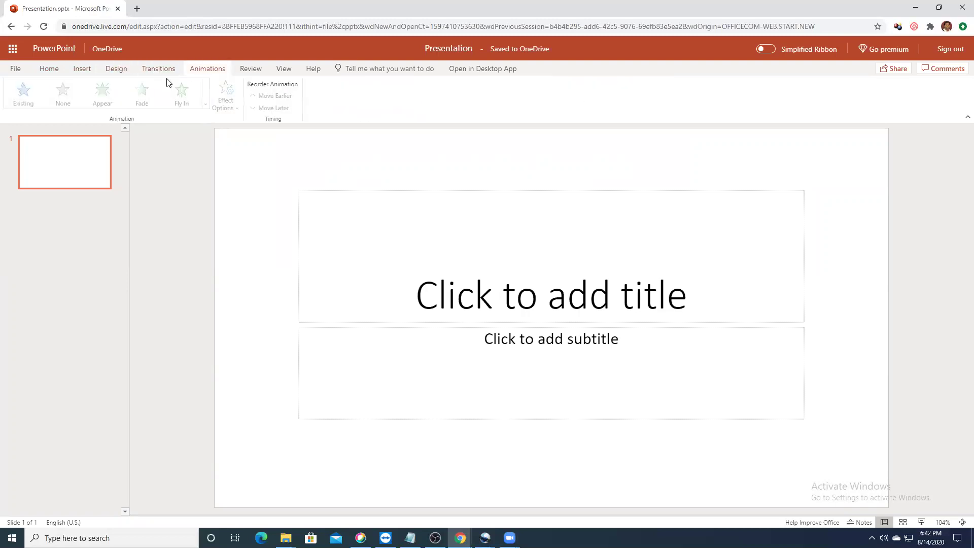
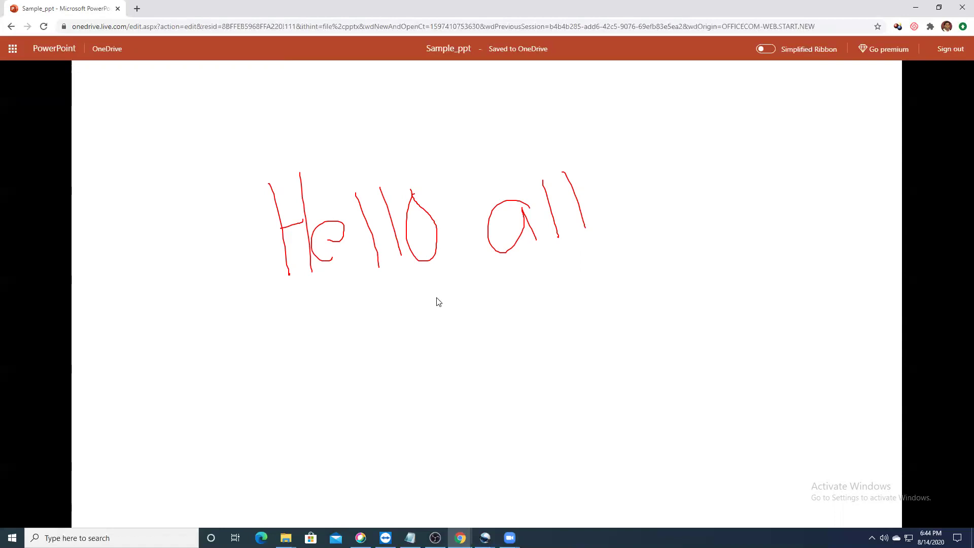
# Exit the slide show that carries the handwritten 'Hello all' ink and return to the Sample_ppt editor.
pyautogui.press('Escape')
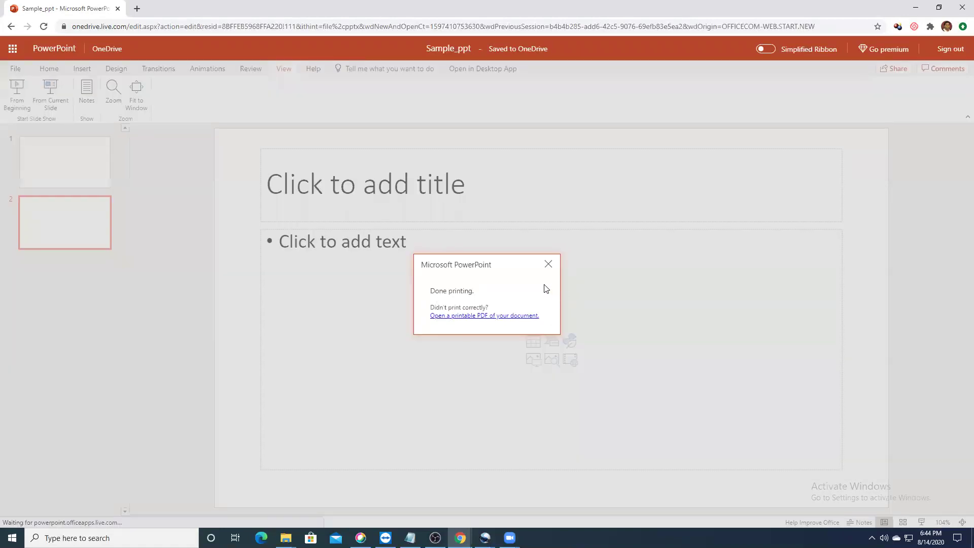
# Close the Done printing notice, select slide 1, and review File's Save a Copy and Download As options.
pyautogui.click(549, 264)
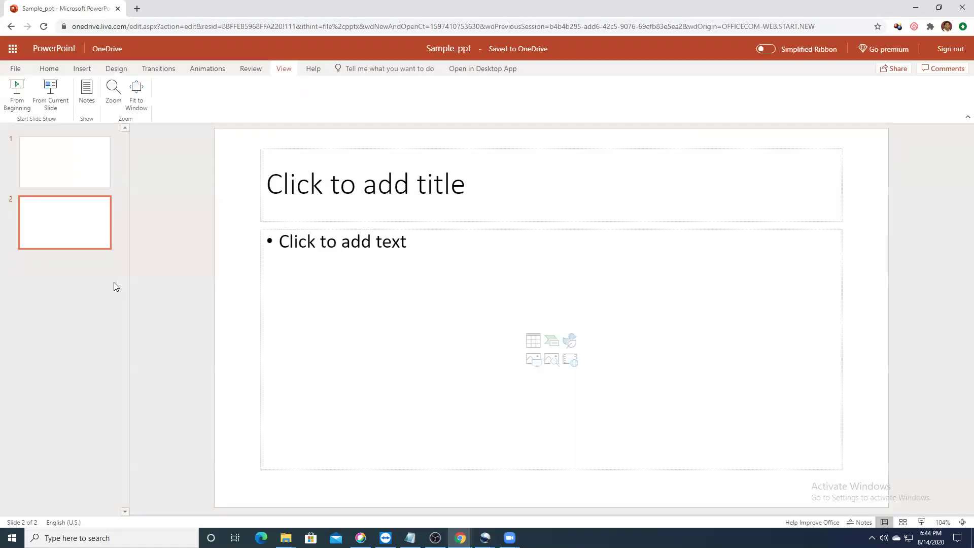
pyautogui.click(77, 175)
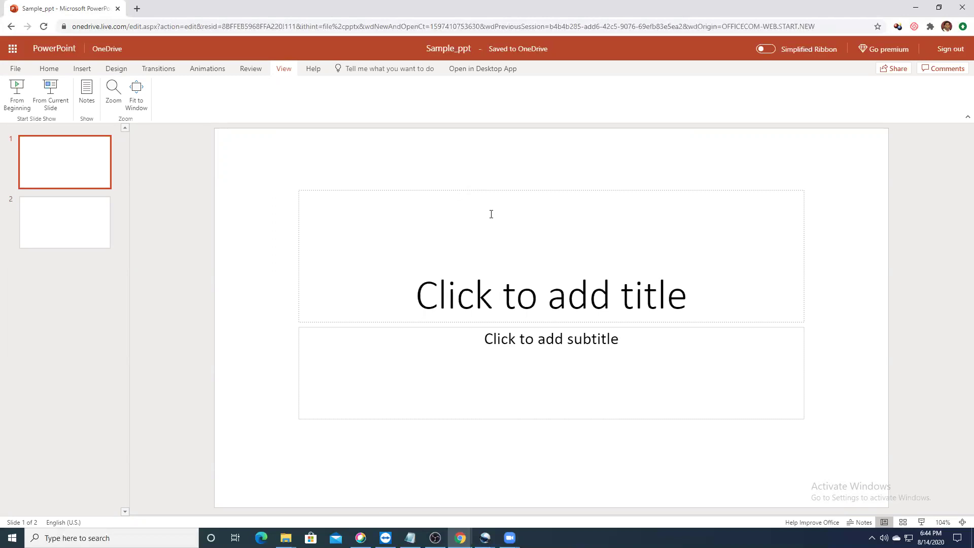
pyautogui.click(16, 70)
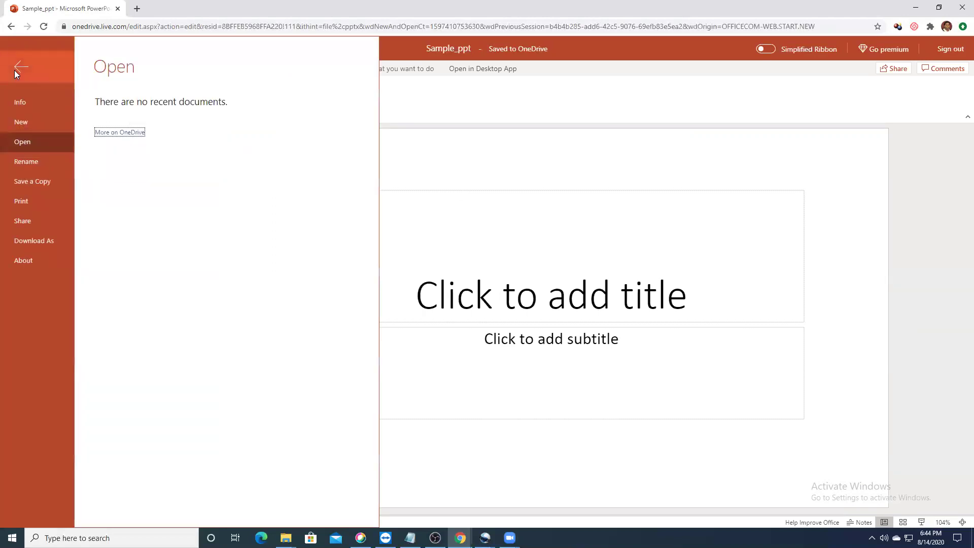
pyautogui.click(39, 183)
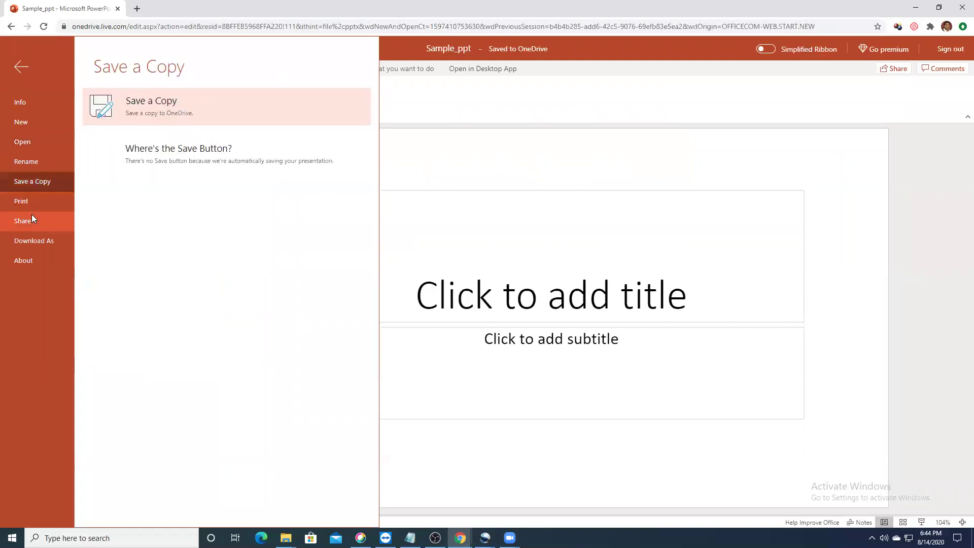
pyautogui.click(48, 242)
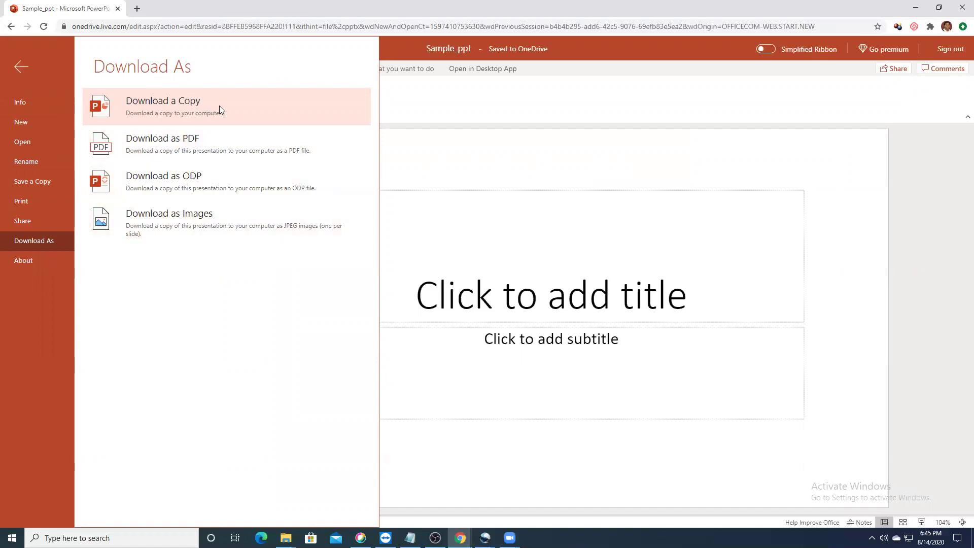
pyautogui.click(22, 67)
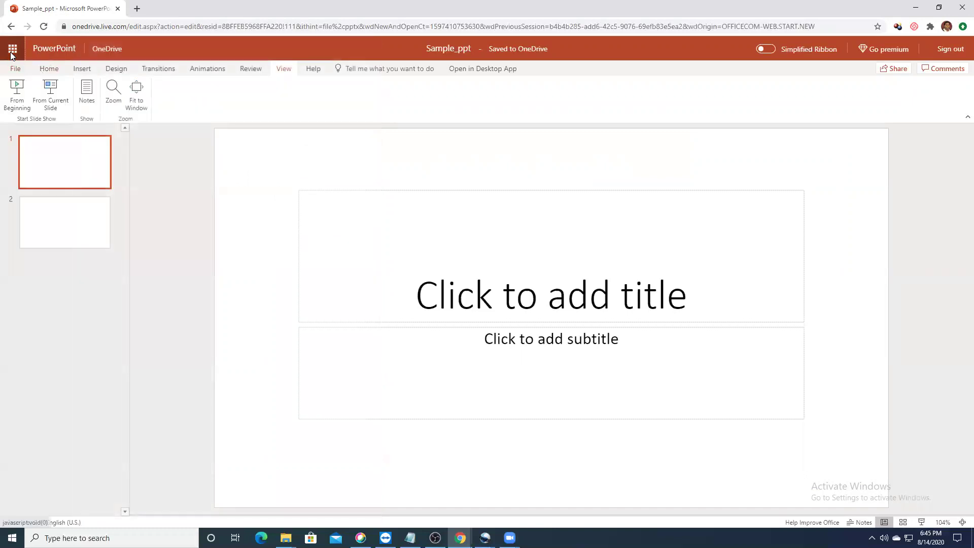
# Launch Word and upload ICT1 from the Downloads folder, opening it for editing.
pyautogui.click(12, 49)
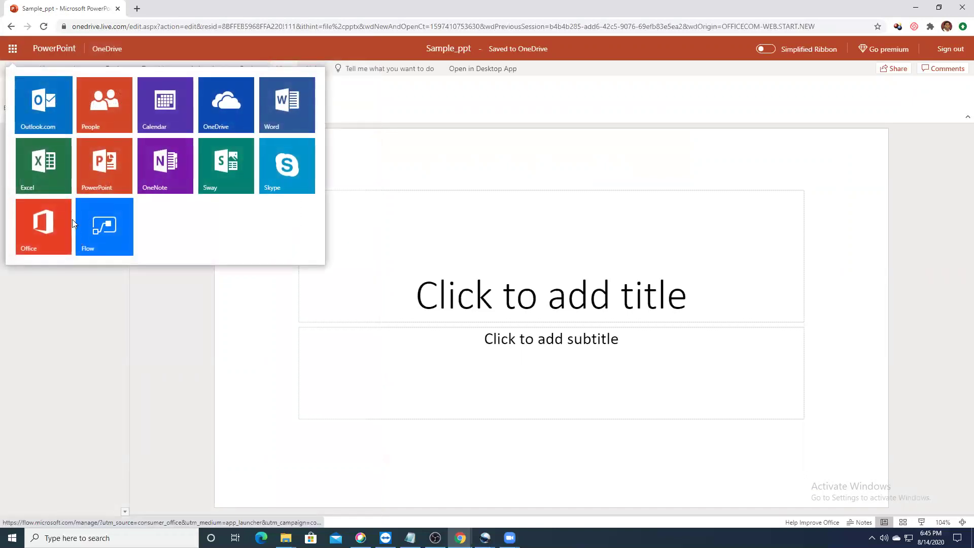
pyautogui.click(279, 105)
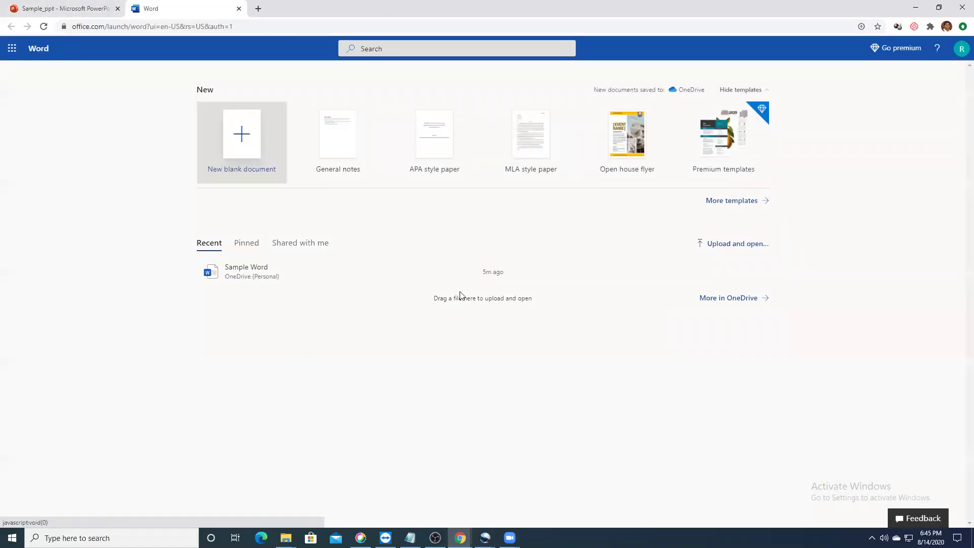
pyautogui.click(739, 248)
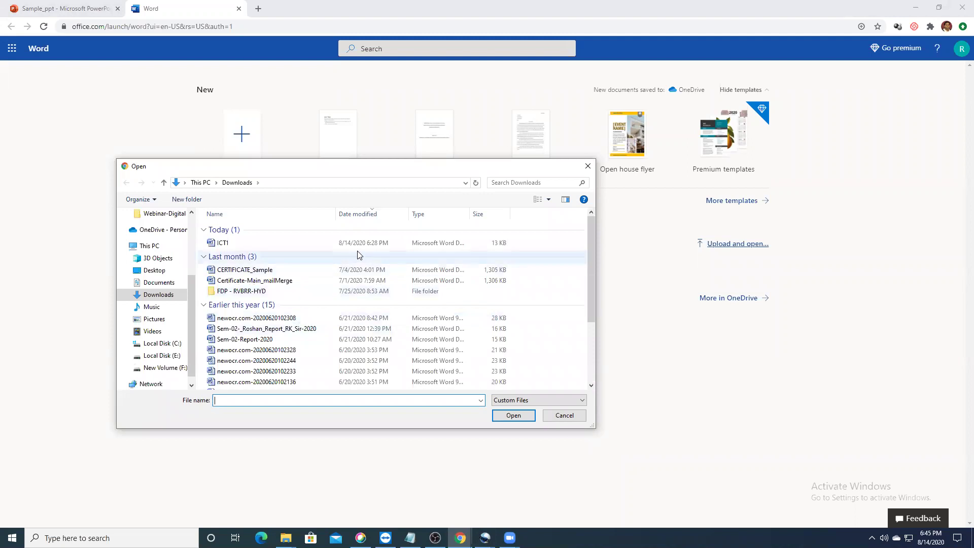
pyautogui.click(361, 243)
pyautogui.click(516, 417)
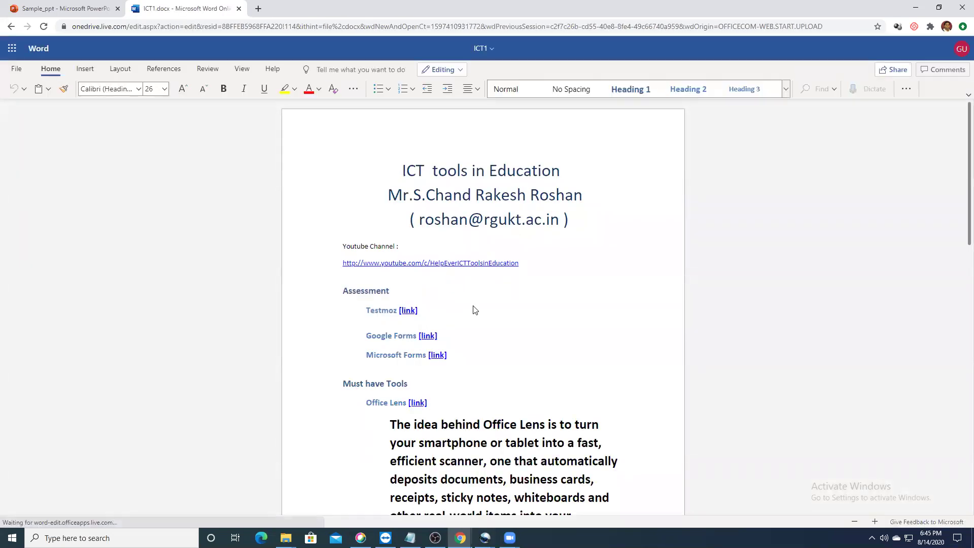
# Type 'This is Cool' on the blank line below the YouTube channel link in ICT1.
pyautogui.scroll(-2, 472, 304)
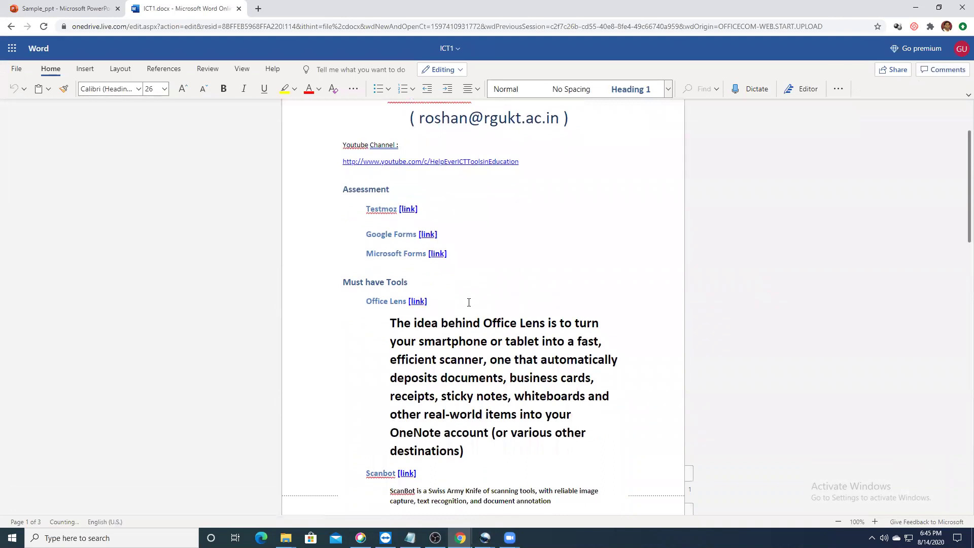
pyautogui.scroll(-12, 469, 302)
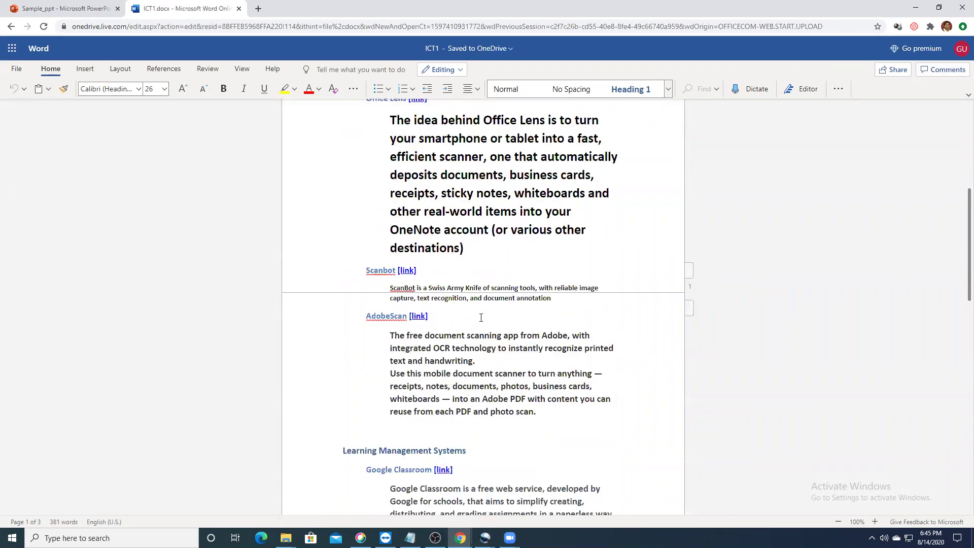
pyautogui.scroll(-5, 483, 322)
pyautogui.scroll(15, 479, 305)
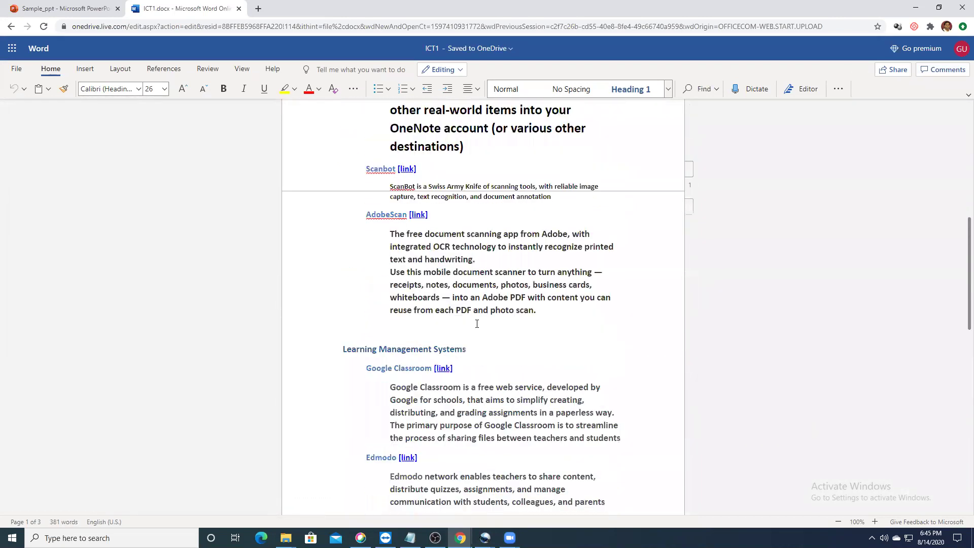
pyautogui.scroll(3, 434, 152)
pyautogui.click(545, 269)
pyautogui.write('This is Cool')
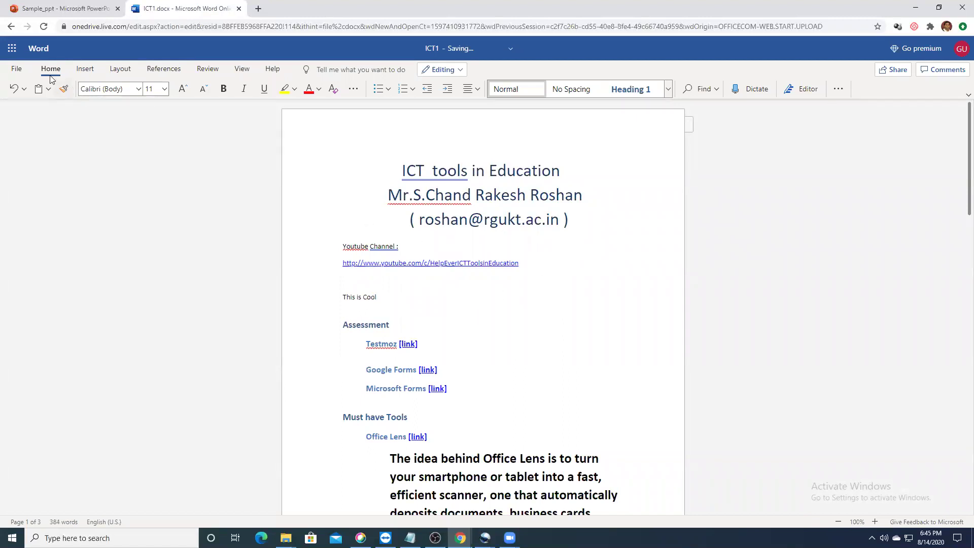
pyautogui.click(13, 49)
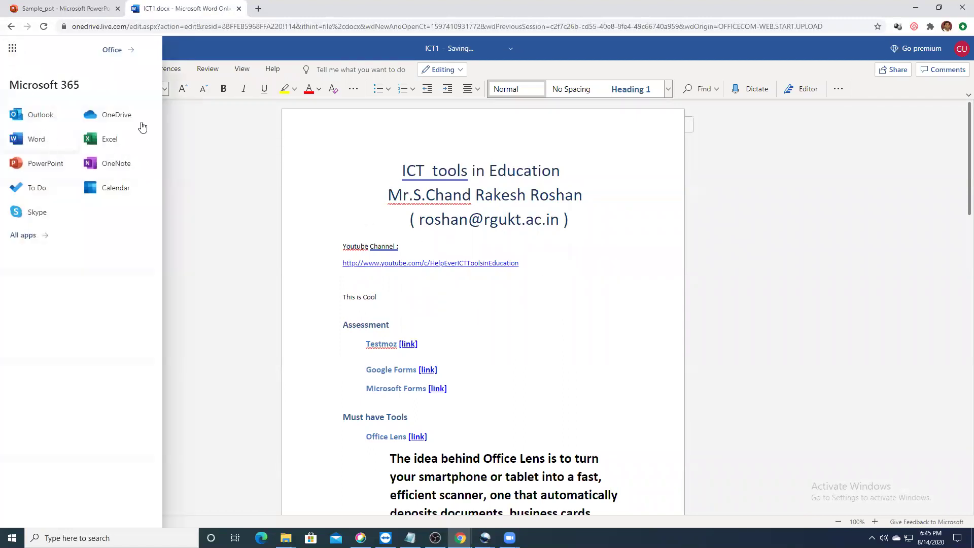
# Save ICT1 as a PDF from the Save as options and download the prepared file.
pyautogui.click(211, 115)
pyautogui.click(12, 68)
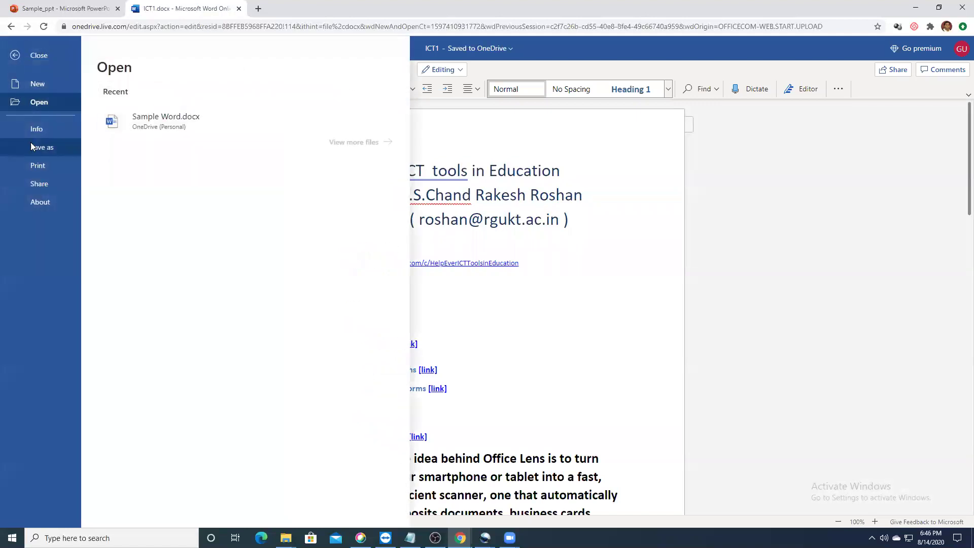
pyautogui.click(45, 147)
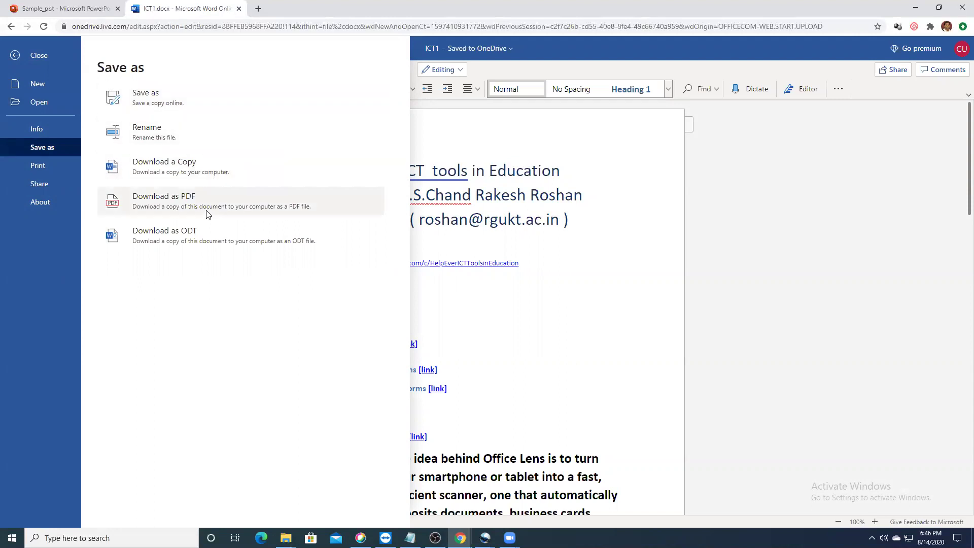
pyautogui.click(232, 205)
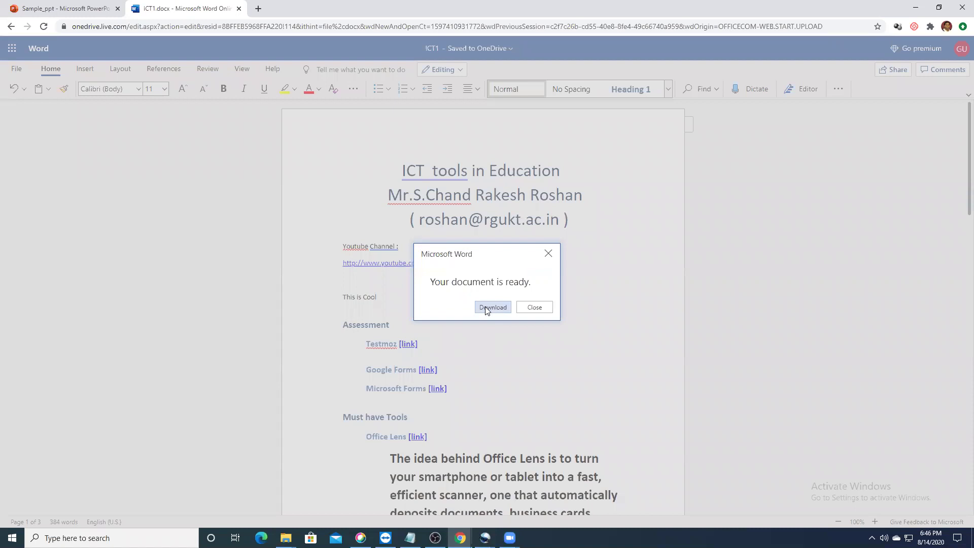
pyautogui.click(488, 307)
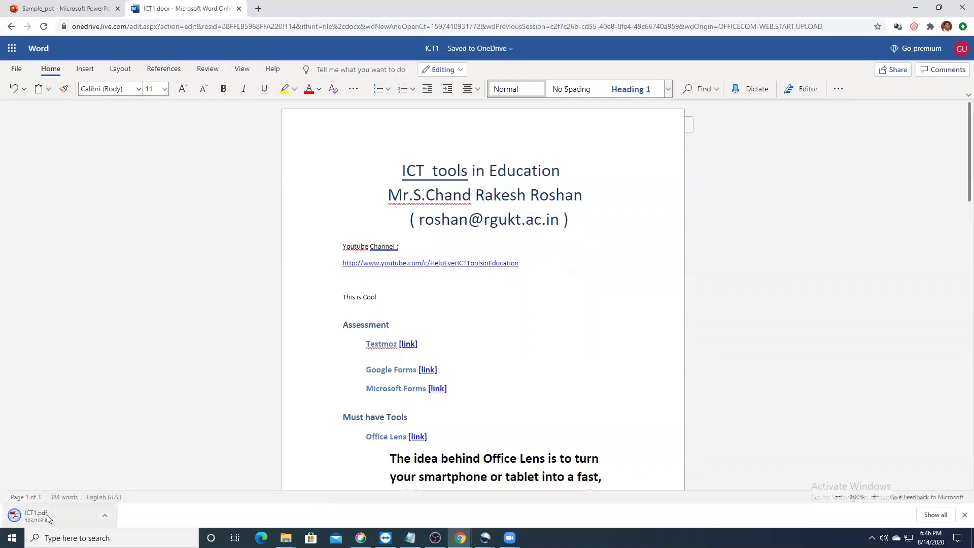
# Open the downloaded ICT1.pdf, scroll through its three pages, then close the PDF tab.
pyautogui.click(46, 515)
pyautogui.scroll(-10, 491, 358)
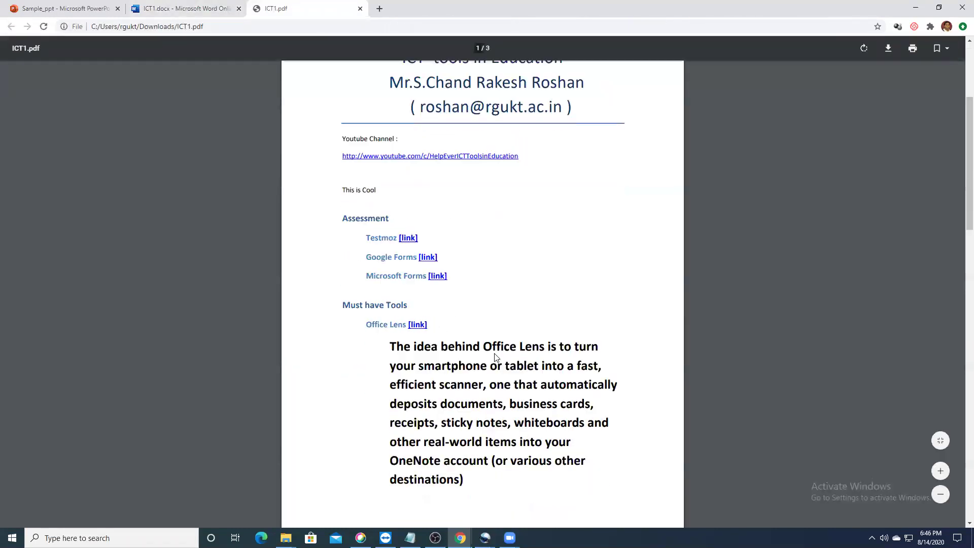
pyautogui.scroll(-12, 492, 359)
pyautogui.scroll(11, 490, 360)
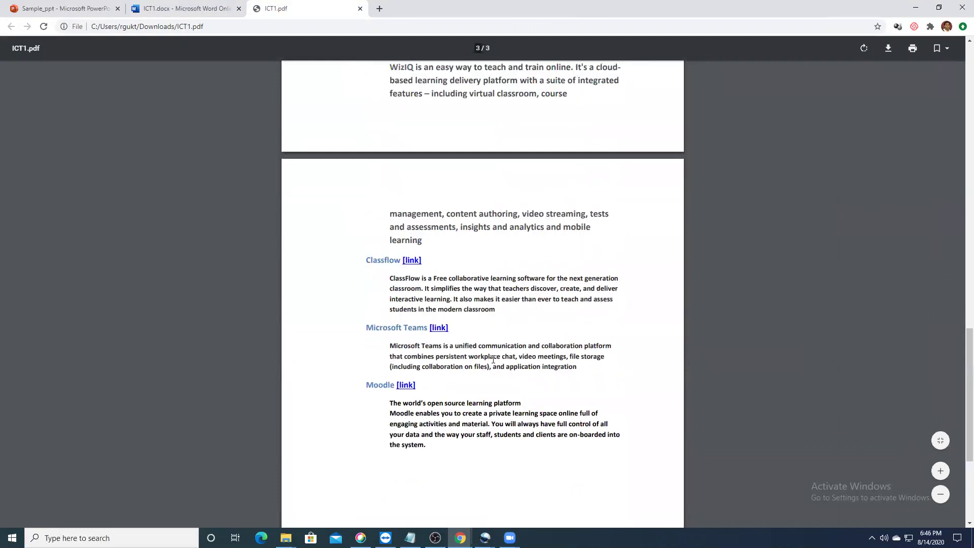
pyautogui.scroll(5, 487, 353)
pyautogui.scroll(3, 487, 358)
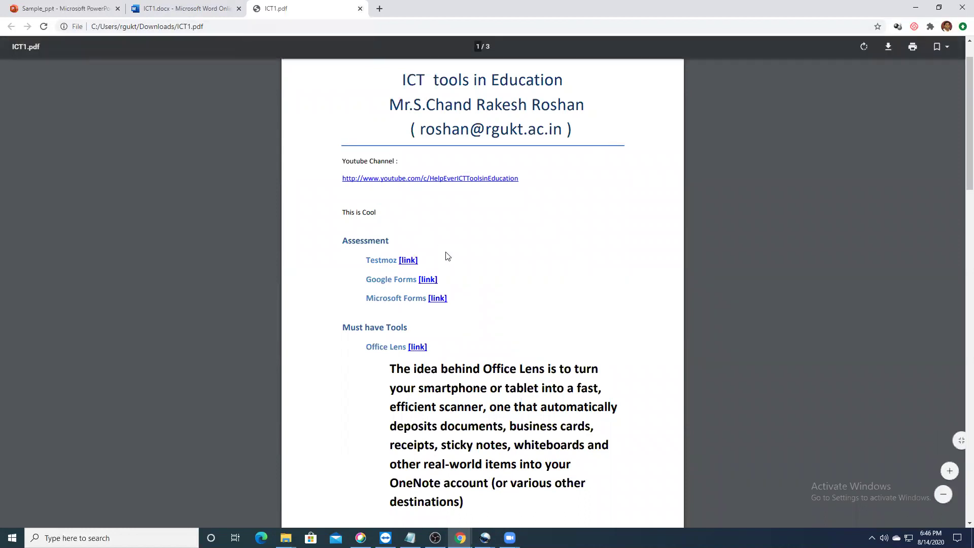
pyautogui.hotkey('ctrl', 'w')
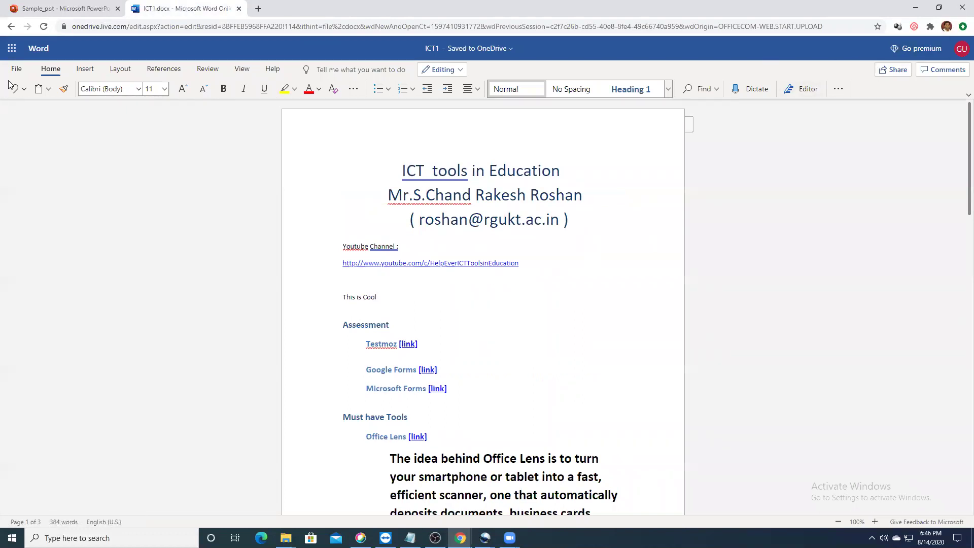
# Go from ICT1 to OneDrive via the app launcher, then switch back to the Sample_ppt tab.
pyautogui.click(11, 48)
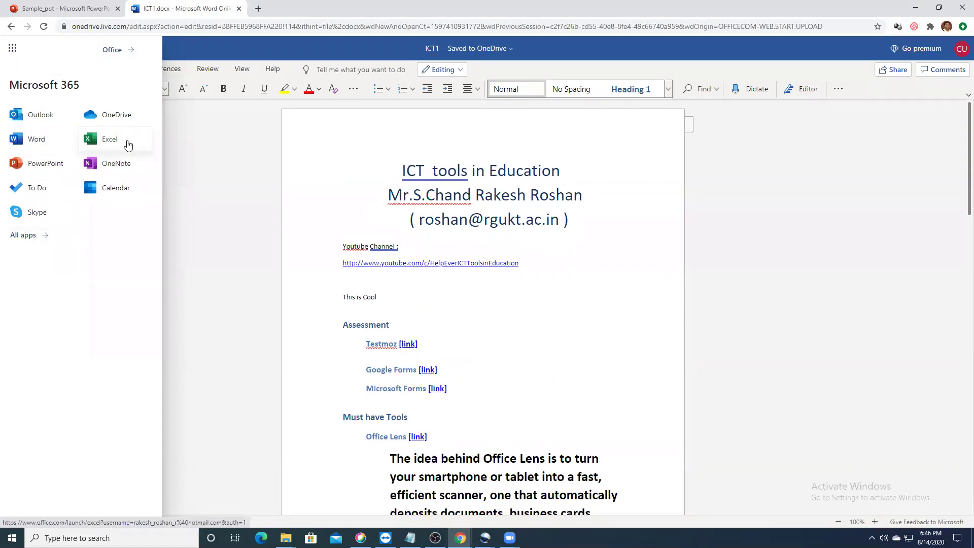
pyautogui.click(221, 151)
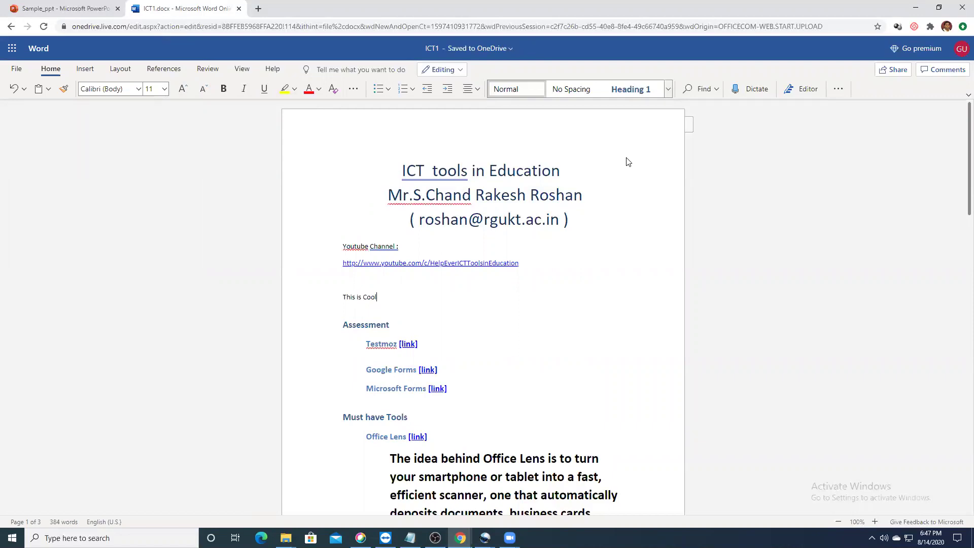
pyautogui.click(13, 48)
pyautogui.click(116, 115)
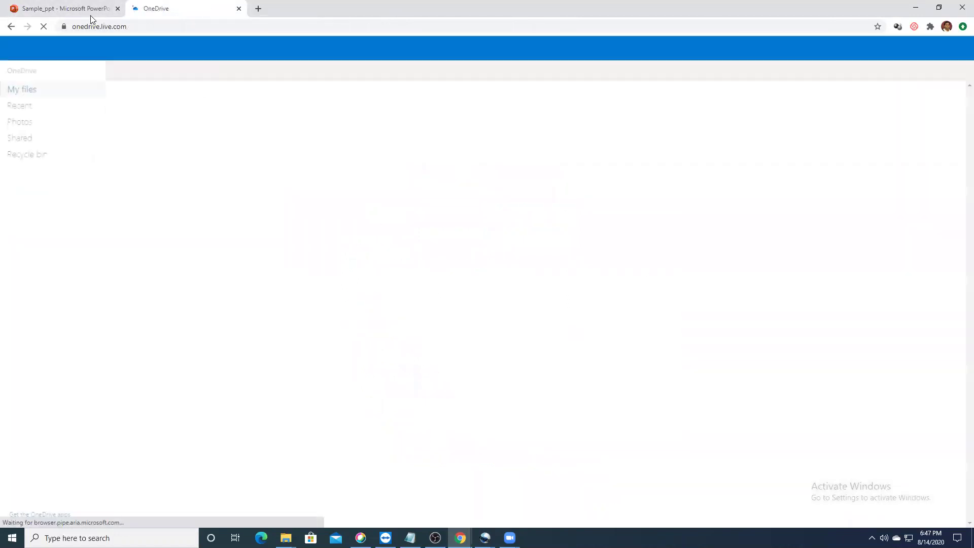
pyautogui.click(90, 15)
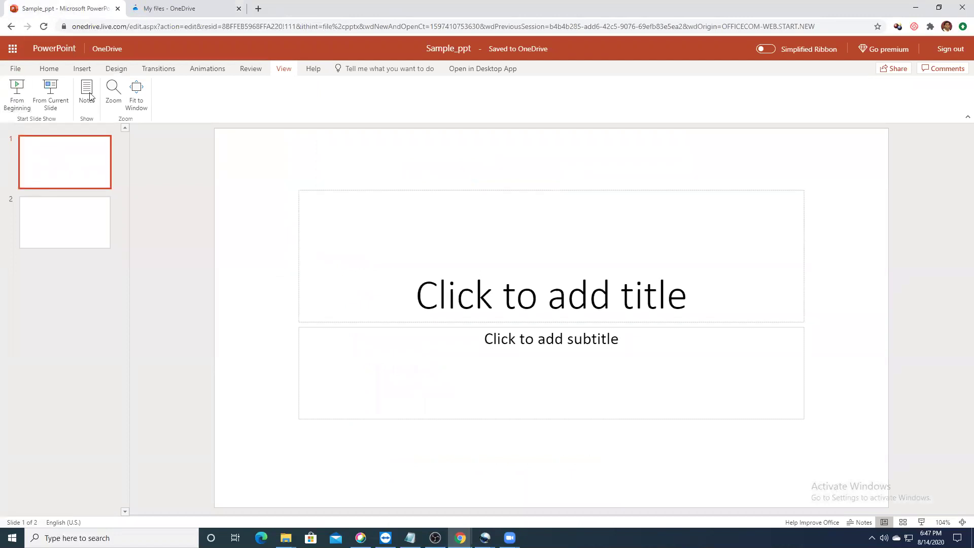
# Switch to OneDrive My files, step through the welcome tour, and close the premium offer.
pyautogui.click(168, 15)
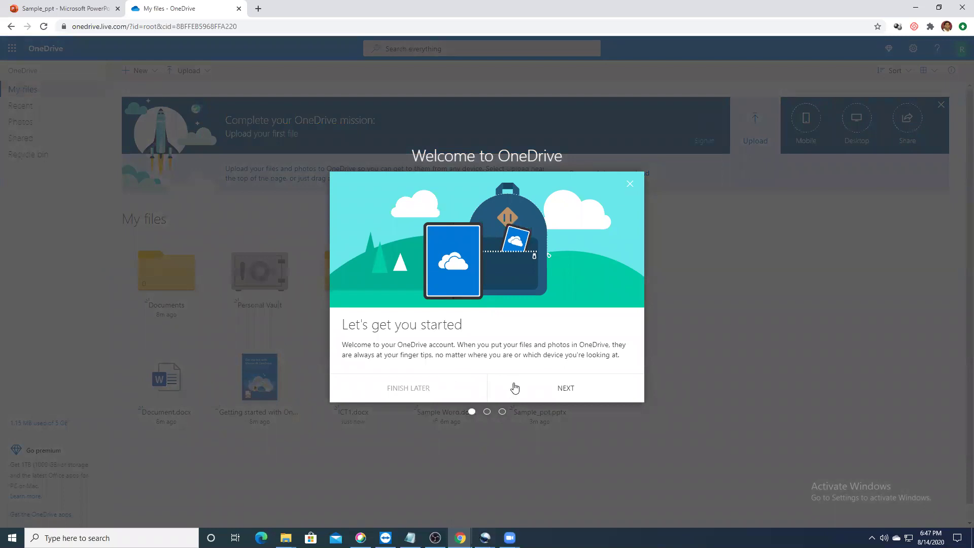
pyautogui.click(536, 388)
pyautogui.click(529, 396)
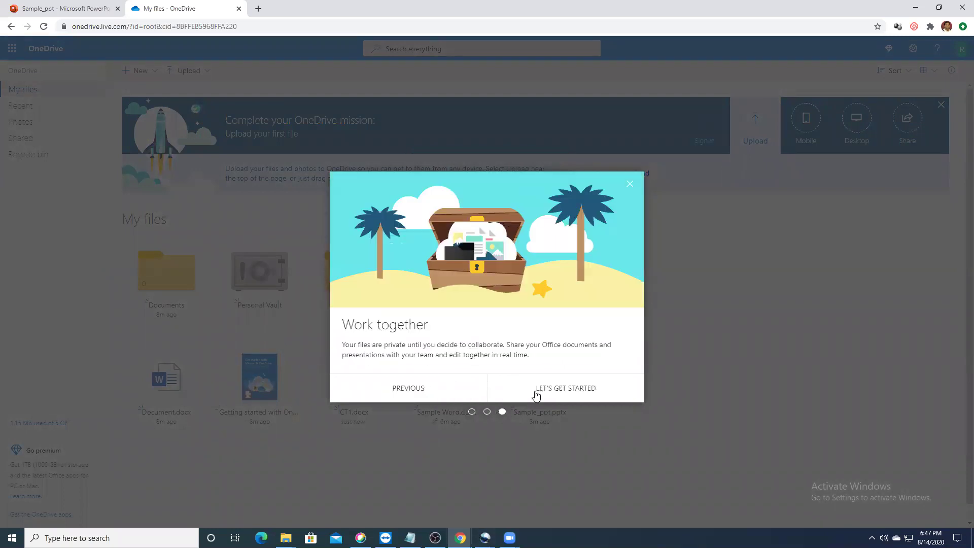
pyautogui.click(545, 387)
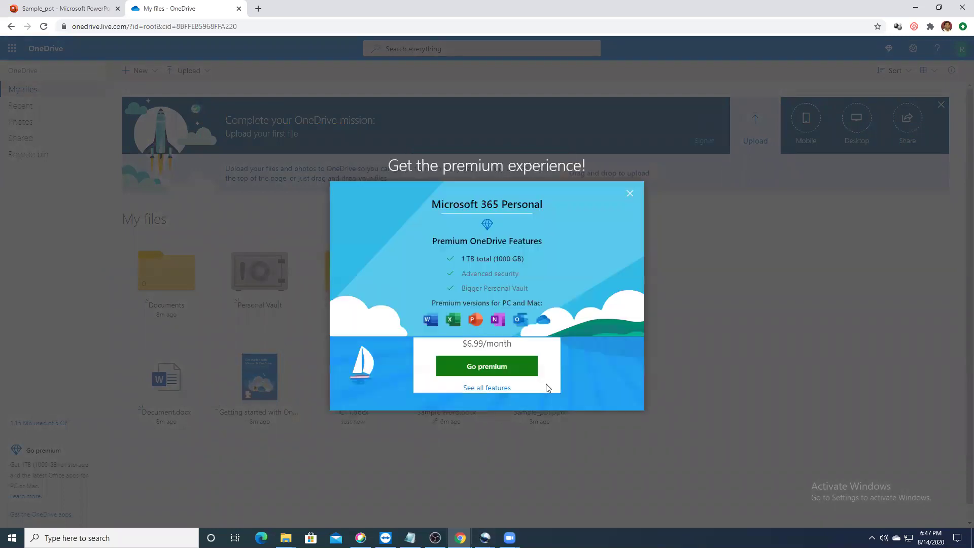
pyautogui.click(630, 195)
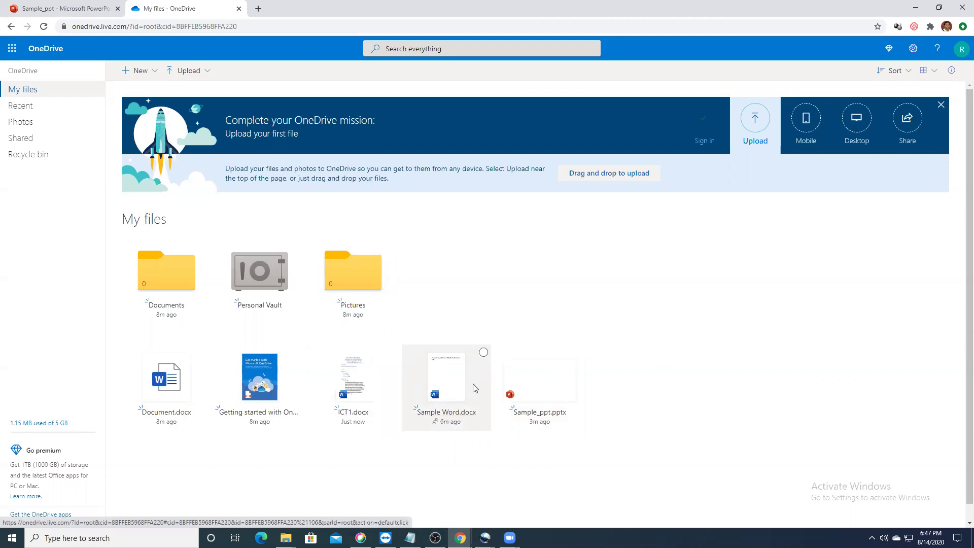
# Select Sample Word.docx, view its 'Anyone with the link can edit' share options, then close them.
pyautogui.click(483, 352)
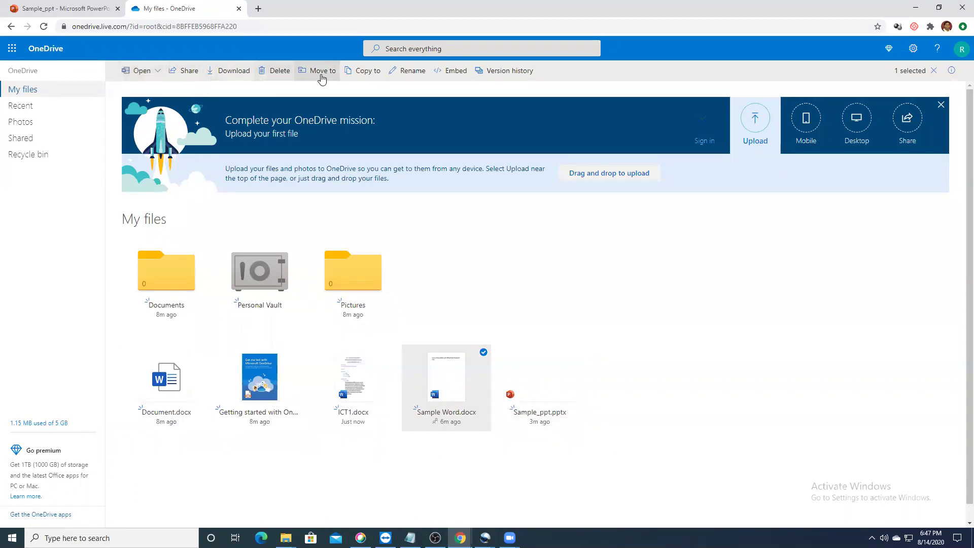
pyautogui.click(185, 74)
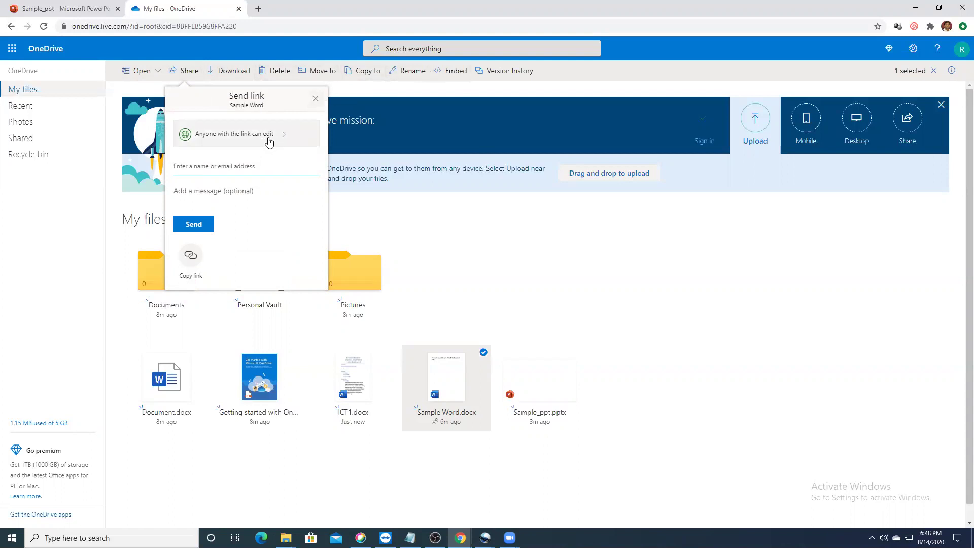
pyautogui.click(316, 100)
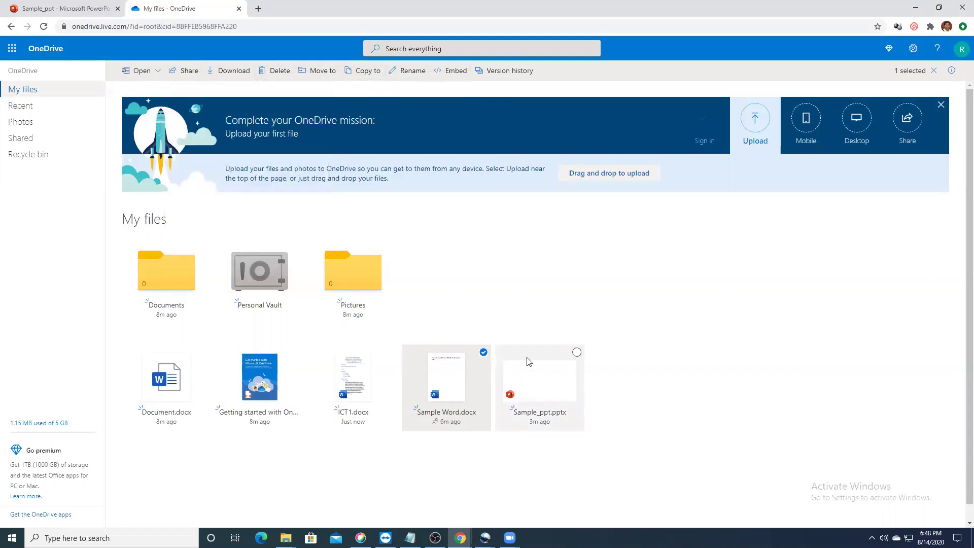
pyautogui.click(85, 14)
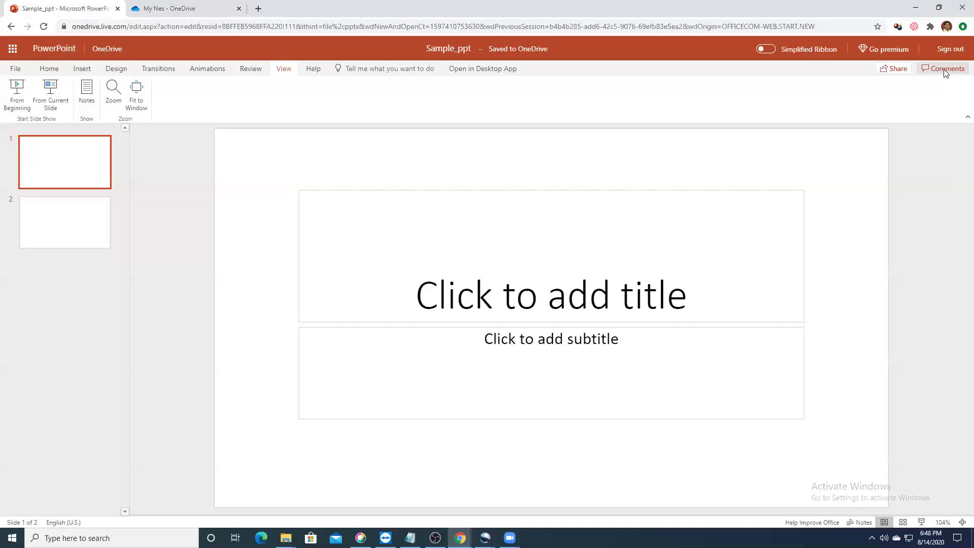
# Check Sample_ppt's empty Comments pane, then return to the OneDrive My files tab.
pyautogui.click(945, 69)
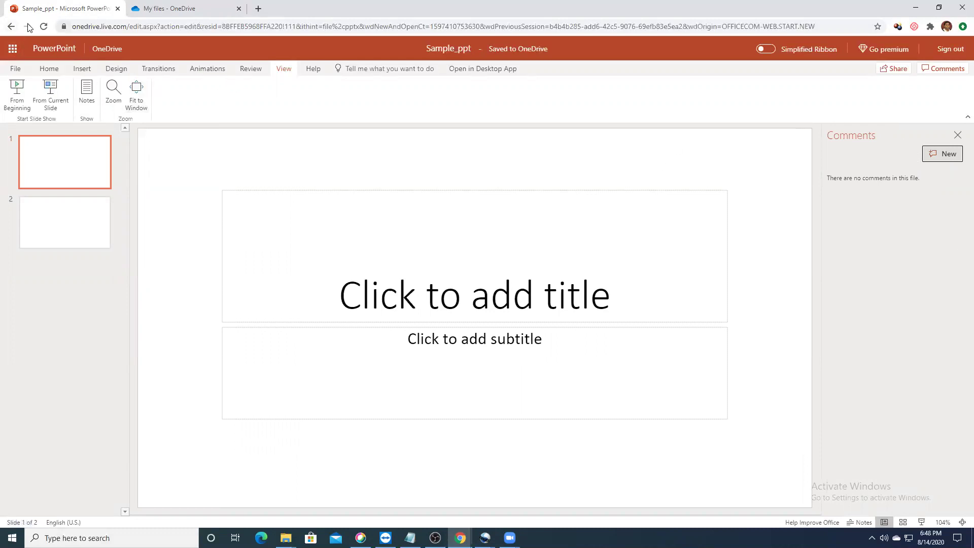
pyautogui.click(164, 6)
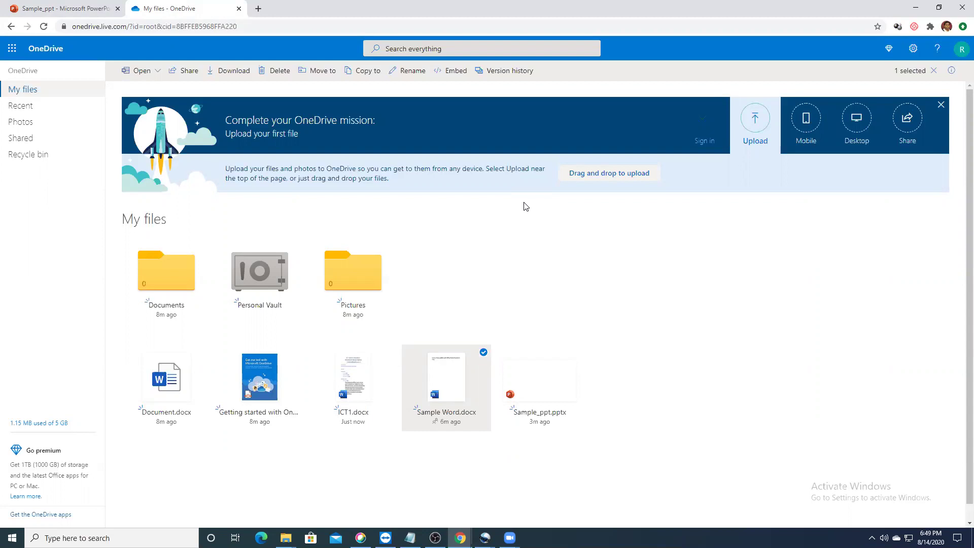
# Search Google in a new tab for 'microsoft office free for educators' and open the Office 365 for Schools result.
pyautogui.click(258, 9)
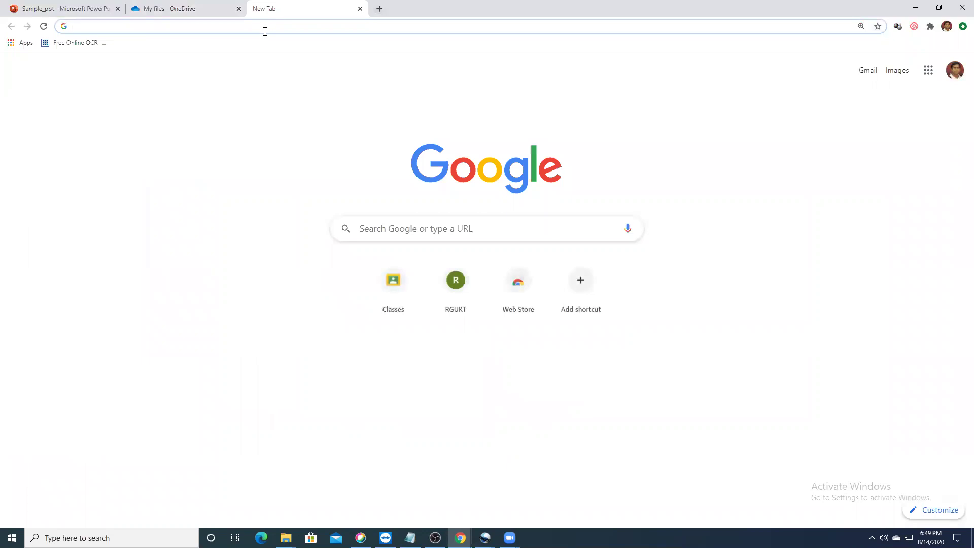
pyautogui.write('microsof')
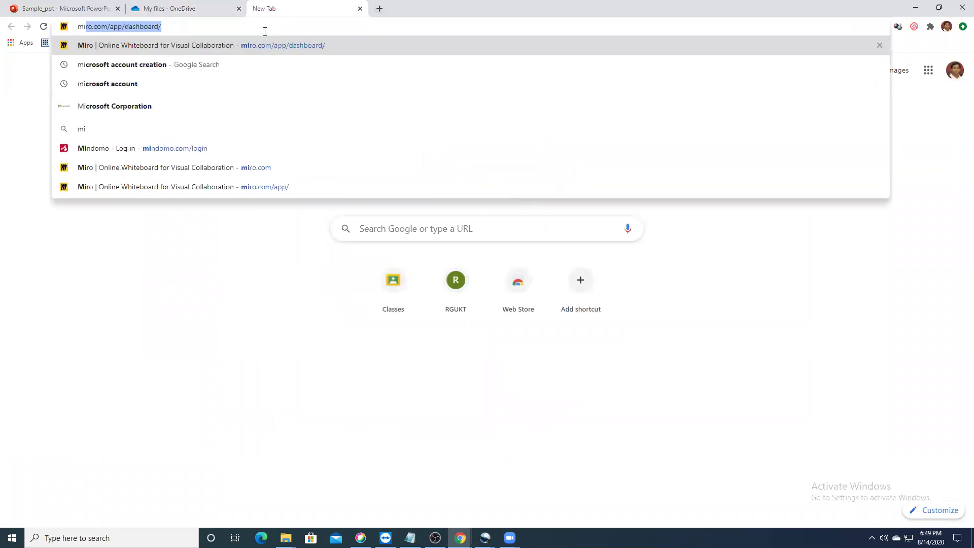
pyautogui.write('t')
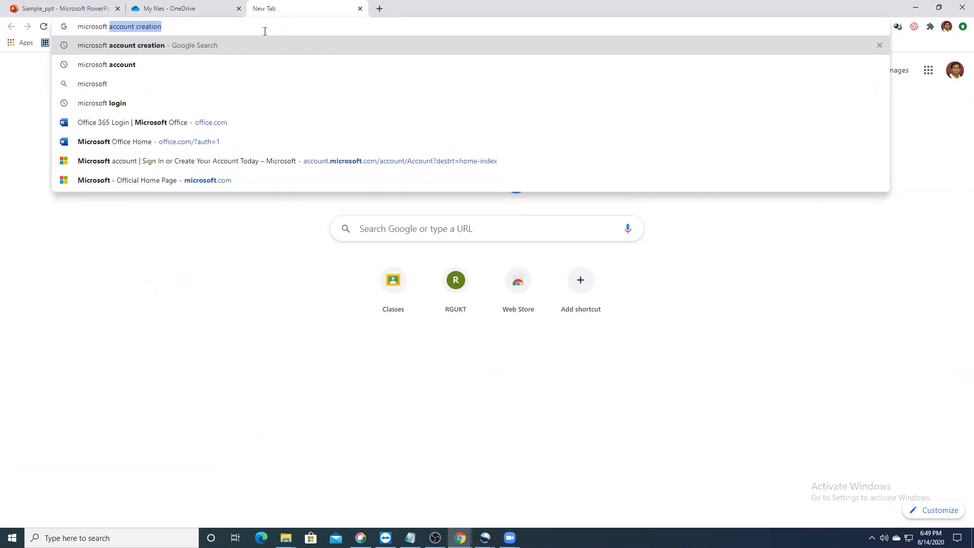
pyautogui.write(' office free for educators')
pyautogui.press('Return')
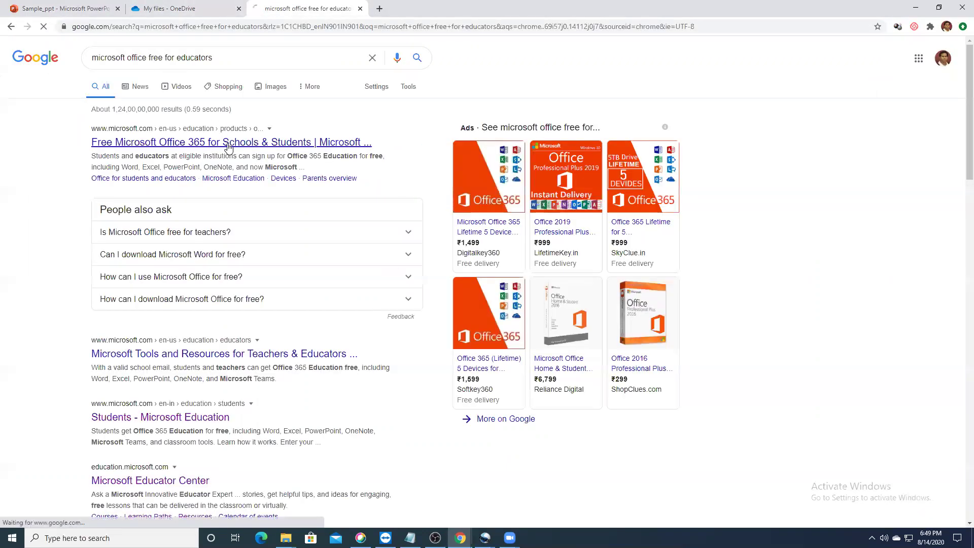
pyautogui.click(229, 148)
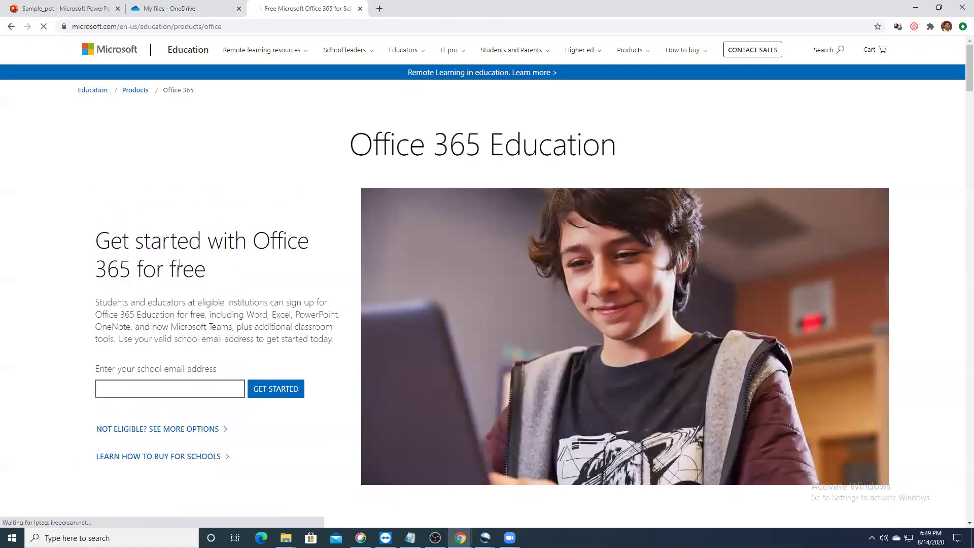
# Review the Office 365 Education free sign-up page, then go back to OneDrive's My files tab.
pyautogui.scroll(-1, 213, 324)
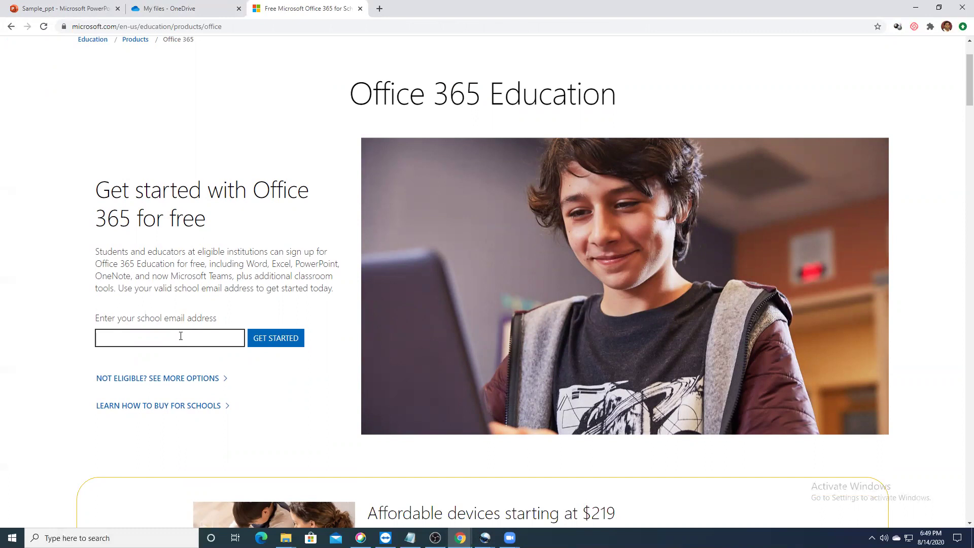
pyautogui.scroll(-1, 276, 366)
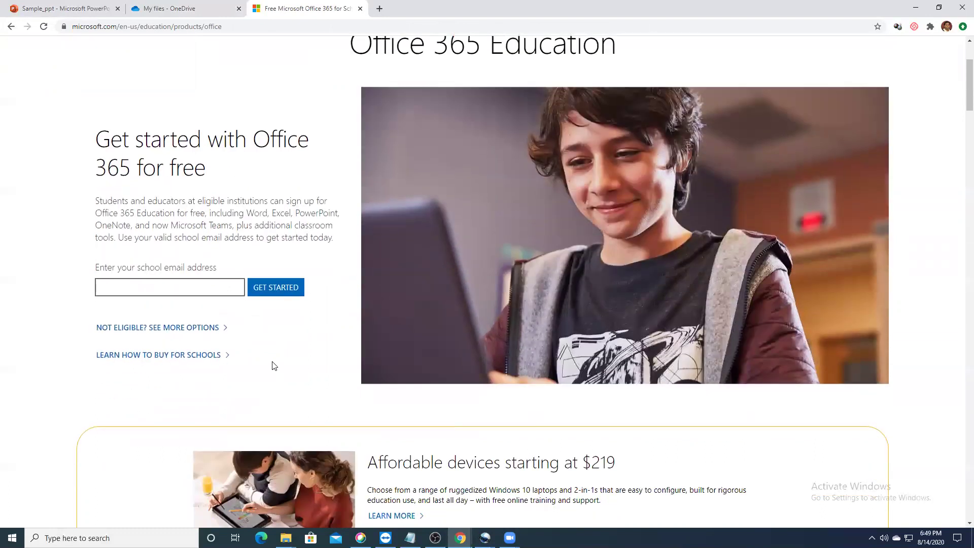
pyautogui.scroll(2, 273, 305)
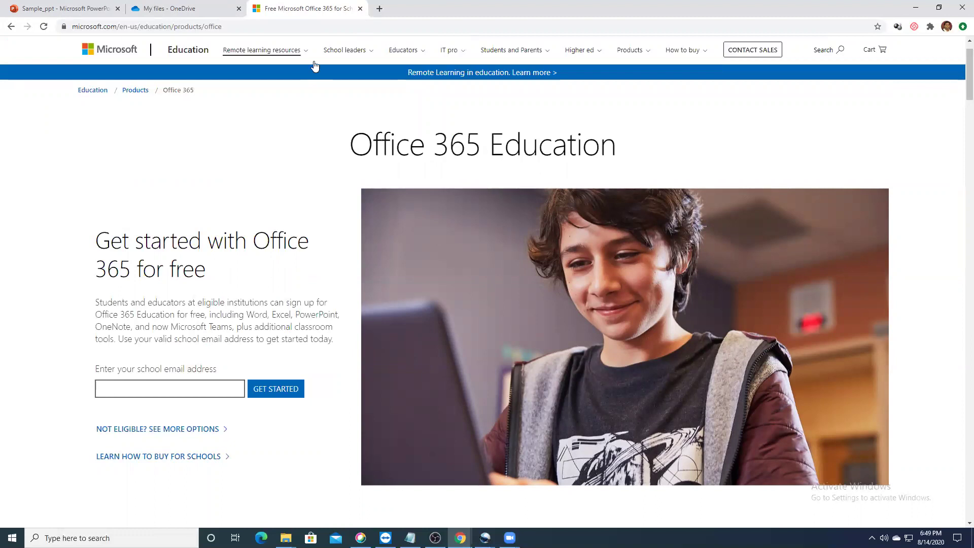
pyautogui.click(185, 9)
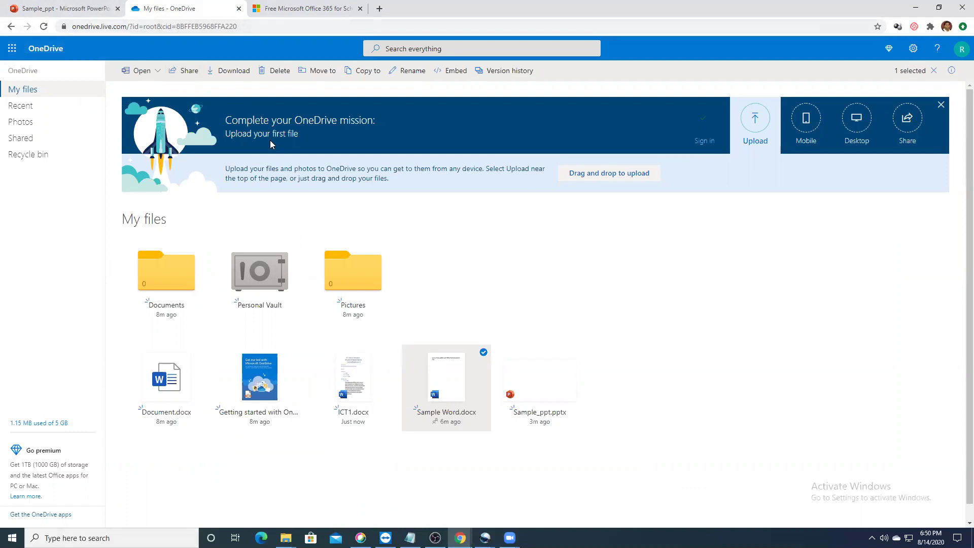
# View and close the Office web apps list in Sample_ppt, then switch to the Office 365 Education tab.
pyautogui.click(77, 7)
pyautogui.click(13, 49)
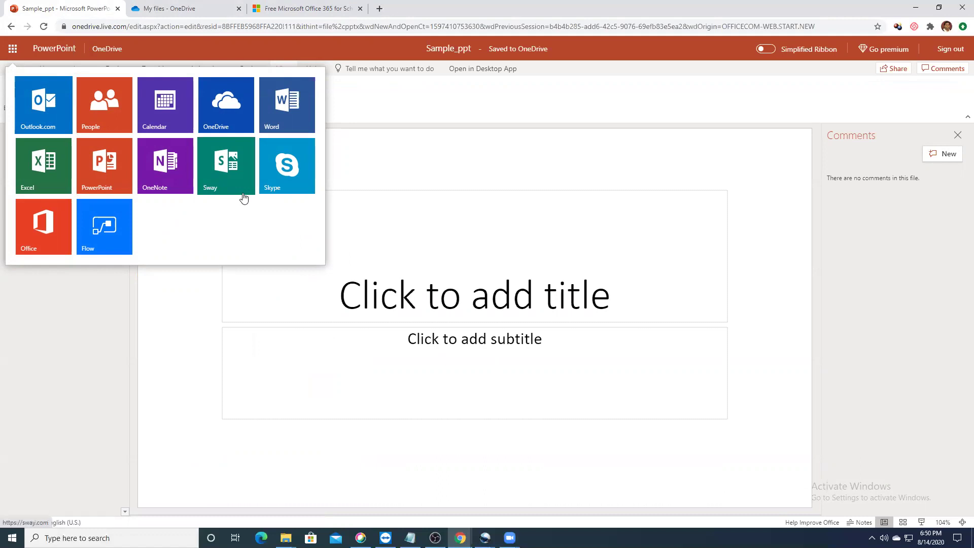
pyautogui.click(187, 311)
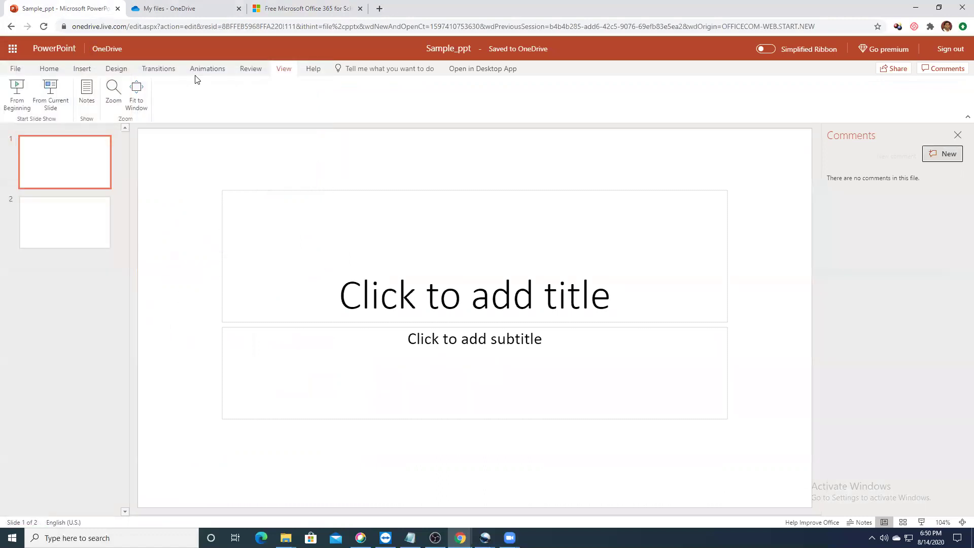
pyautogui.click(263, 17)
# Search Google for 'microsoft office plans' in a fourth tab and open the Compare Microsoft 365 plans result.
pyautogui.hotkey('ctrl', 't')
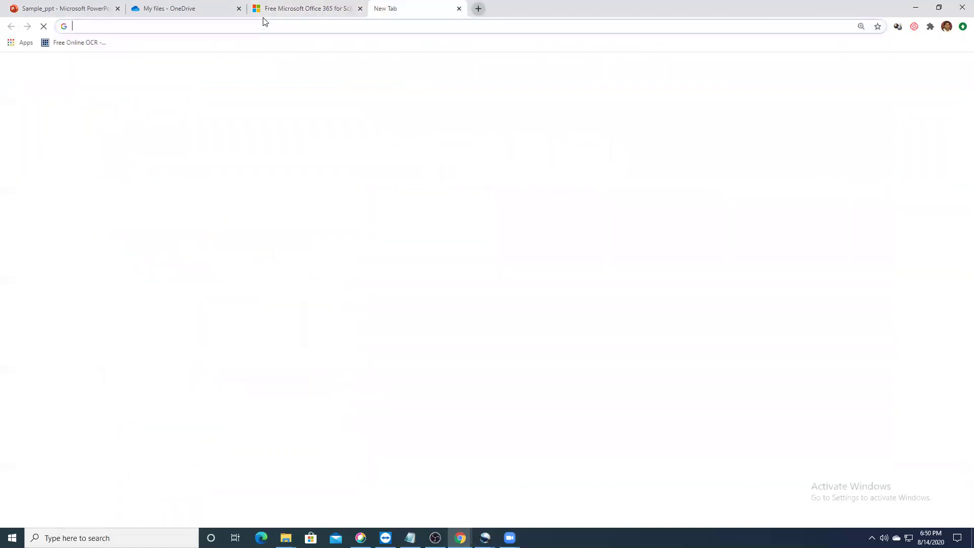
pyautogui.click(100, 8)
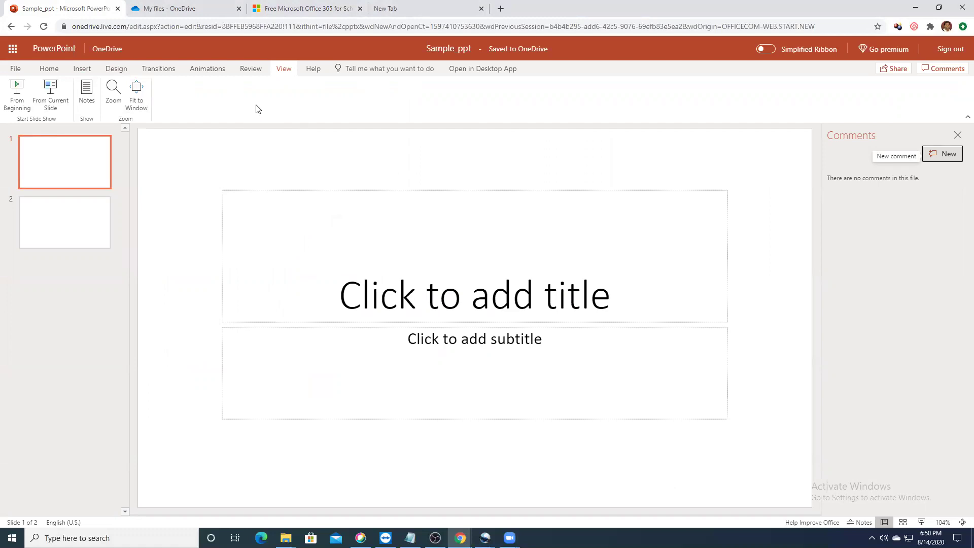
pyautogui.hotkey('ctrl', '4')
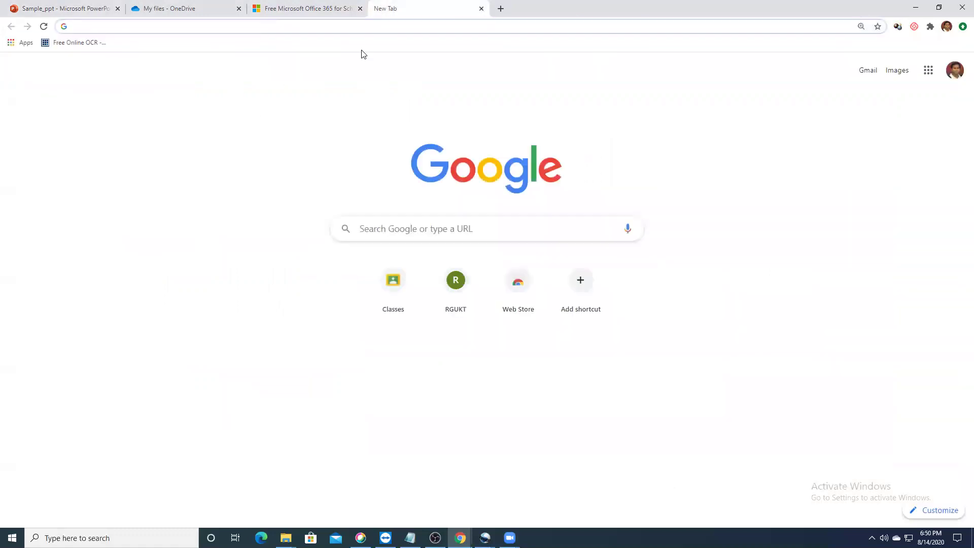
pyautogui.hotkey('ctrl', 'l')
pyautogui.write('microsoft')
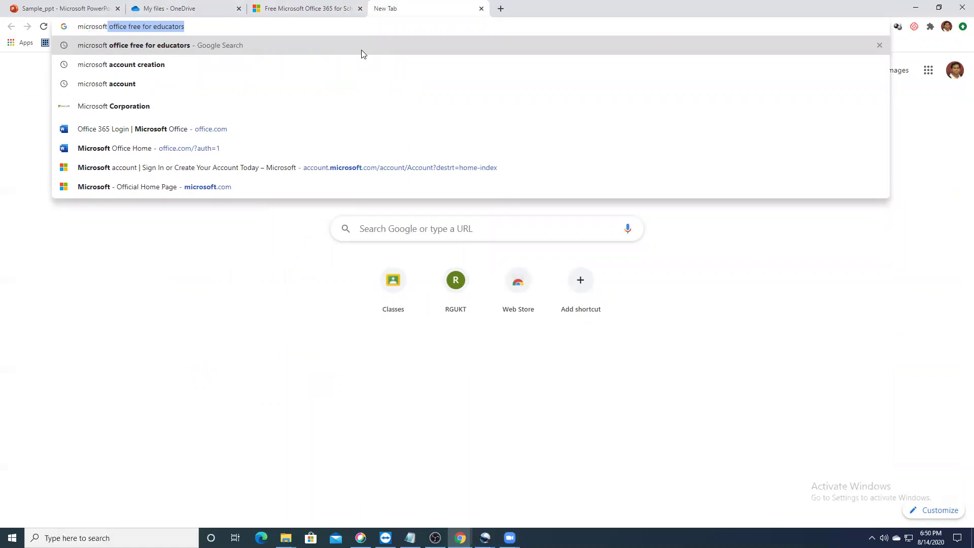
pyautogui.write(' office free for educa')
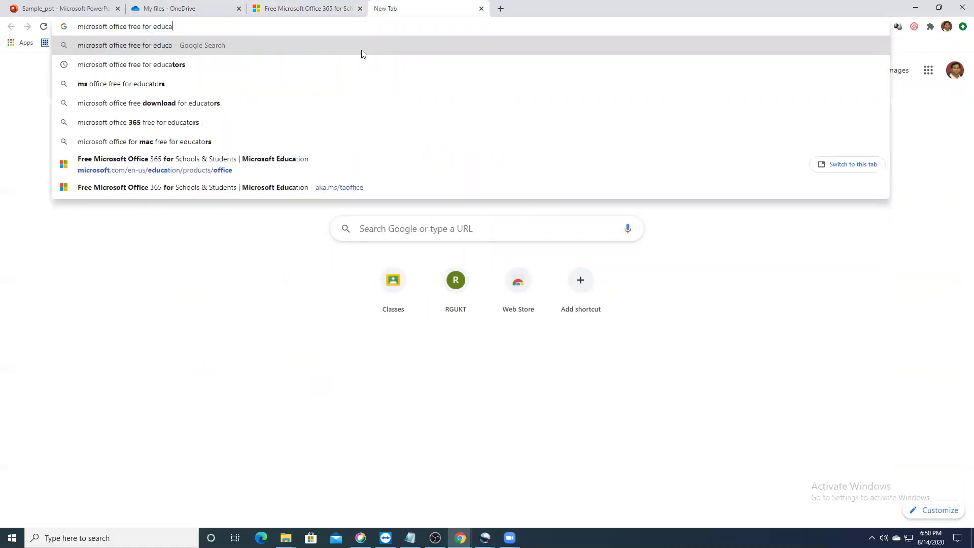
pyautogui.press('BackSpace')
pyautogui.press('BackSpace')
pyautogui.press('BackSpace')
pyautogui.press('BackSpace')
pyautogui.press('BackSpace')
pyautogui.press('BackSpace')
pyautogui.press('BackSpace')
pyautogui.press('BackSpace')
pyautogui.press('BackSpace')
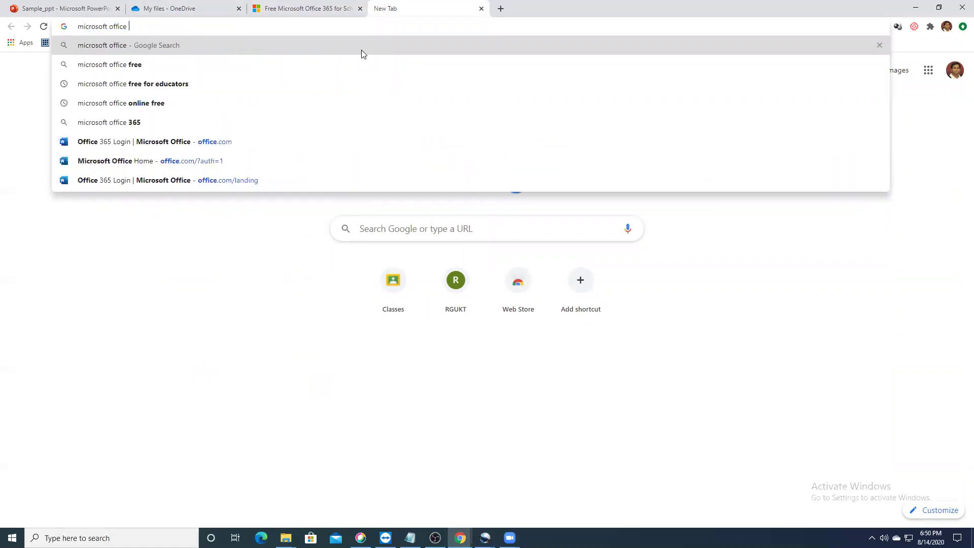
pyautogui.write('plans')
pyautogui.press('Return')
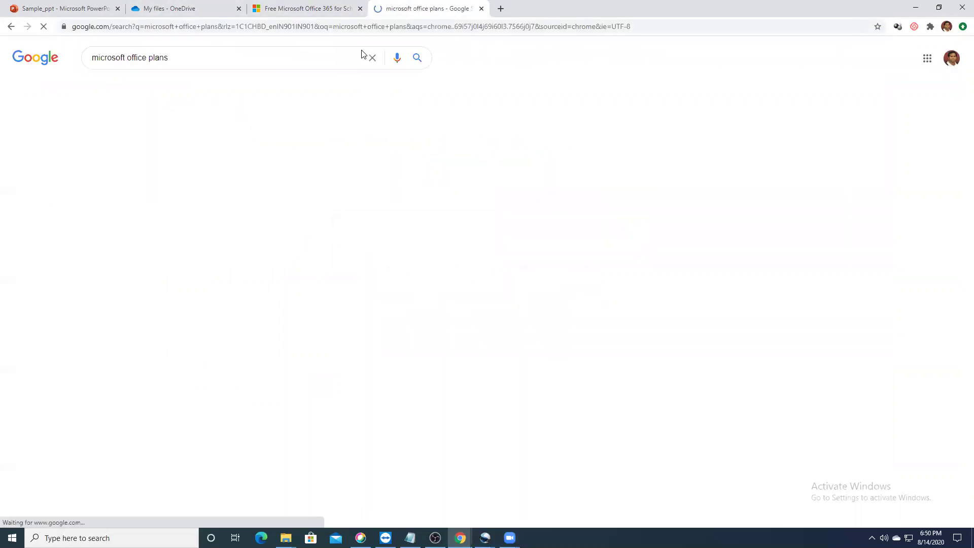
pyautogui.click(196, 299)
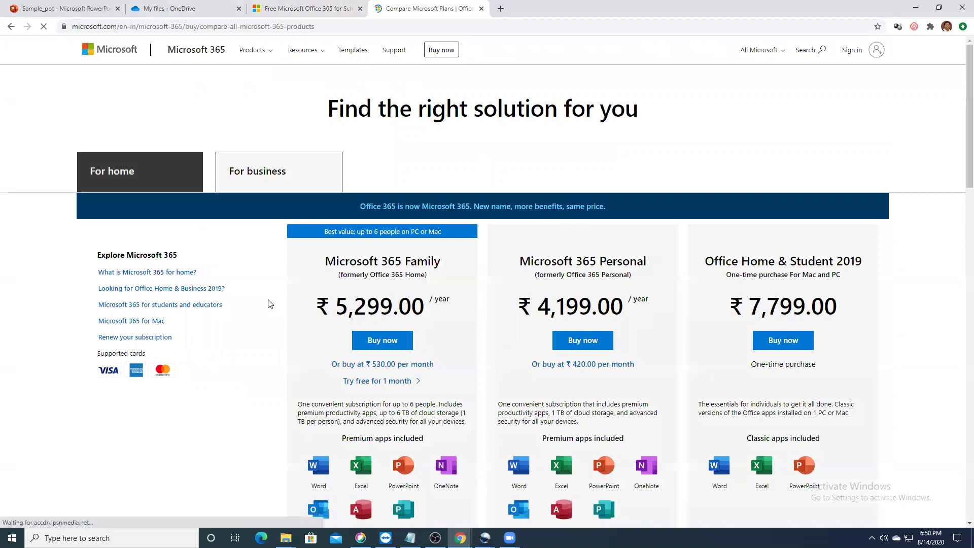
# Review the Family, Personal and Home & Student plan prices, then return to OneDrive's My files tab.
pyautogui.scroll(-2, 573, 261)
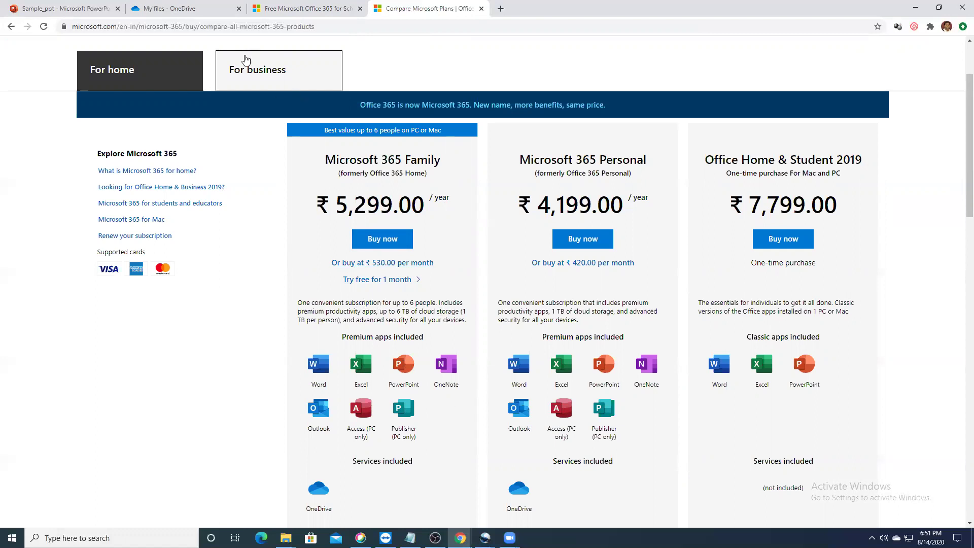
pyautogui.click(179, 11)
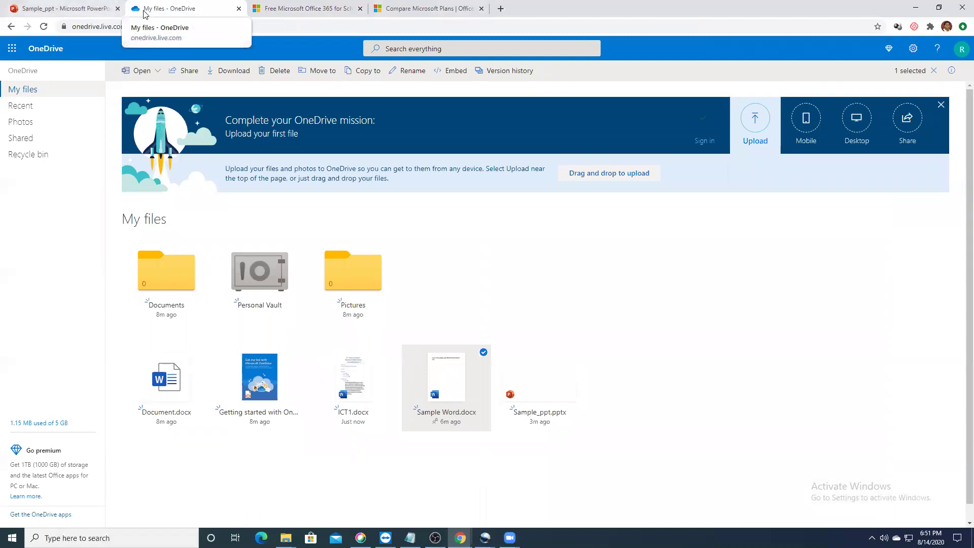
pyautogui.click(65, 8)
pyautogui.click(186, 15)
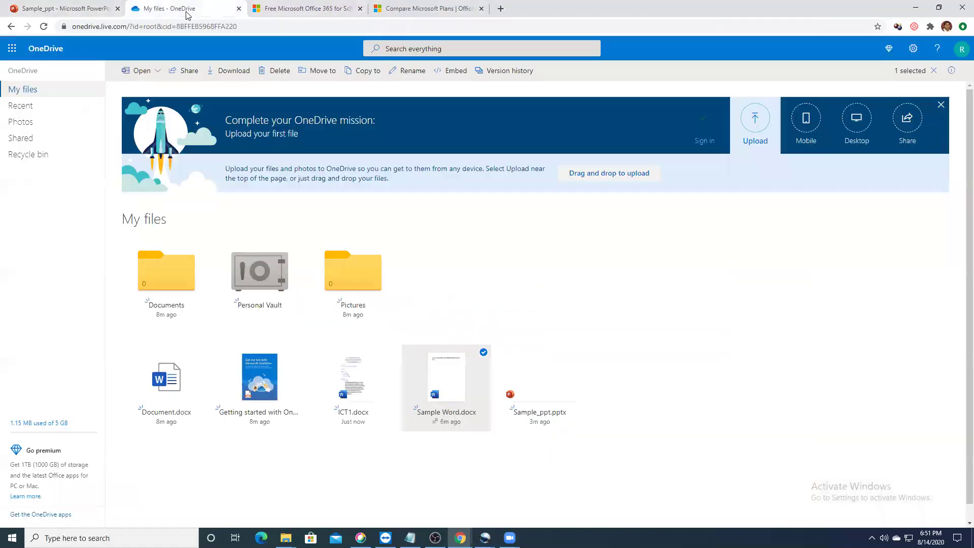